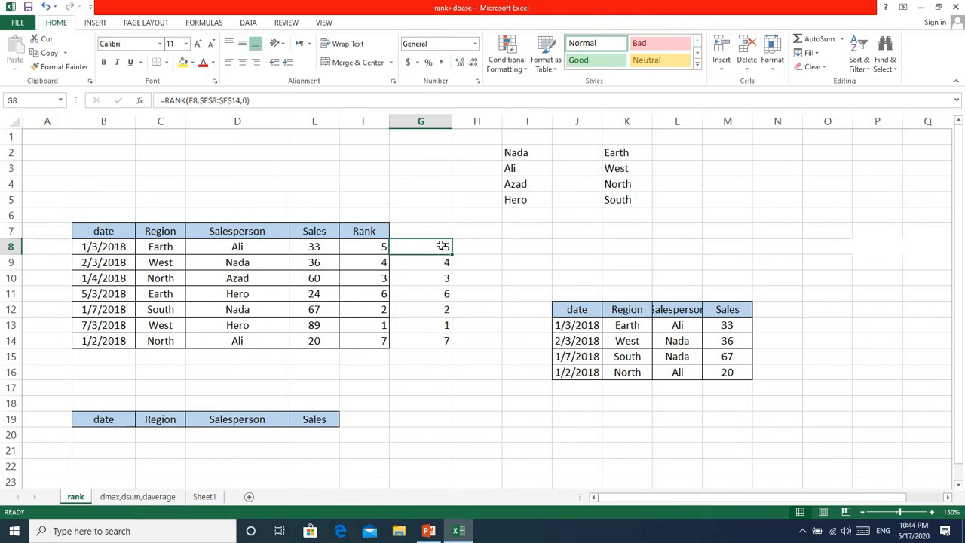
Step: Clear the rank formulas from cells G8 to G14
{"action": "left_click_drag", "start_coordinate": [442, 247], "coordinate": [445, 343]}
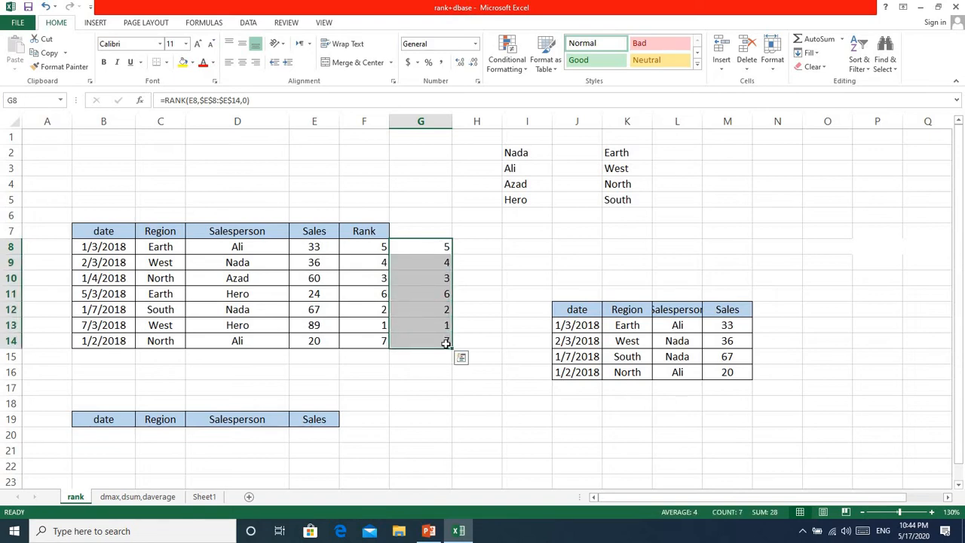
{"action": "key", "text": "Delete"}
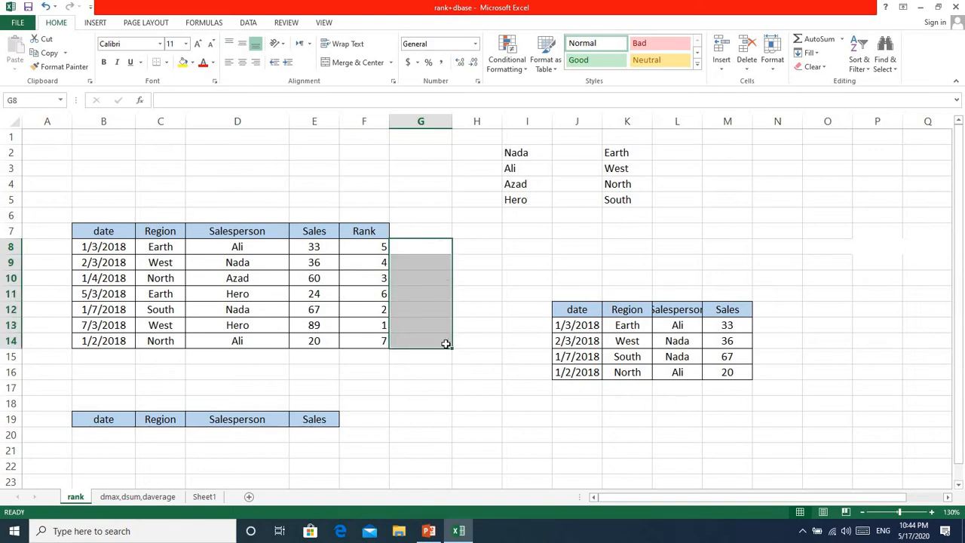
{"action": "left_click", "coordinate": [444, 225]}
Step: Enter =RANK(E8,E8:E14,0) in G8 to rank the first sales figure in descending order
{"action": "left_click", "coordinate": [434, 246]}
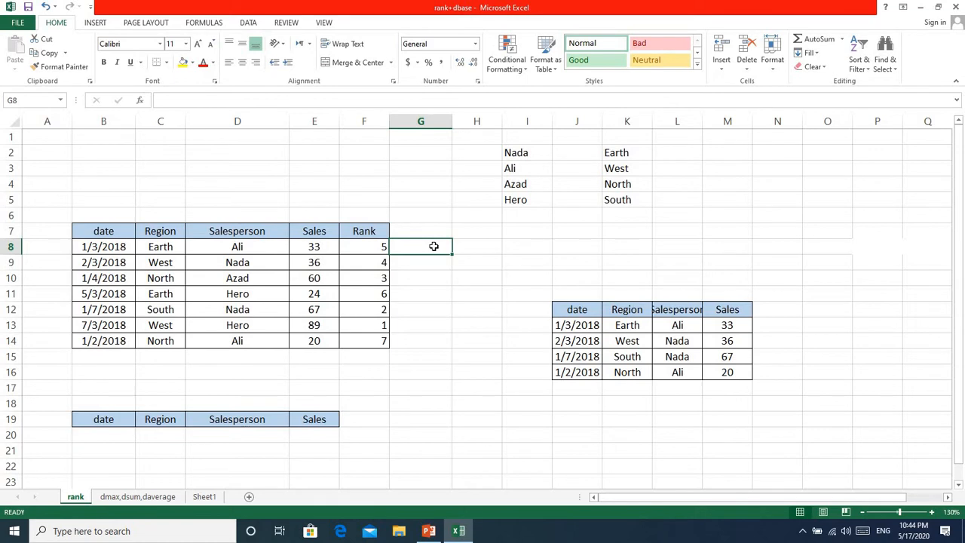
{"action": "type", "text": "="}
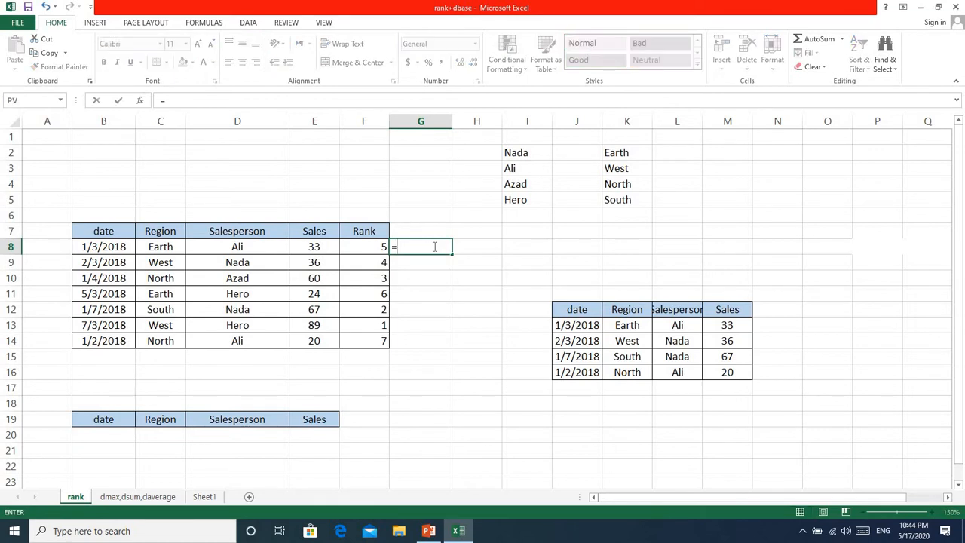
{"action": "type", "text": "ra"}
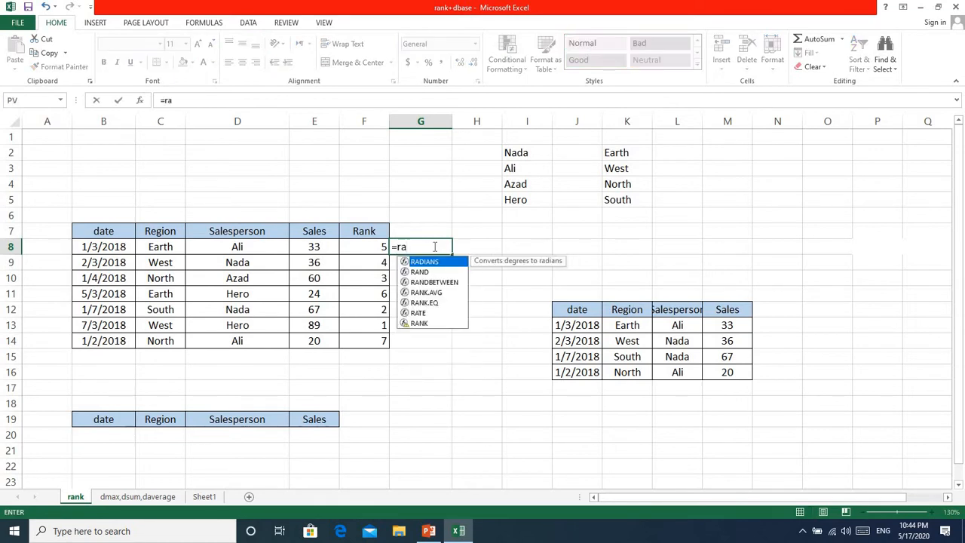
{"action": "type", "text": "nk"}
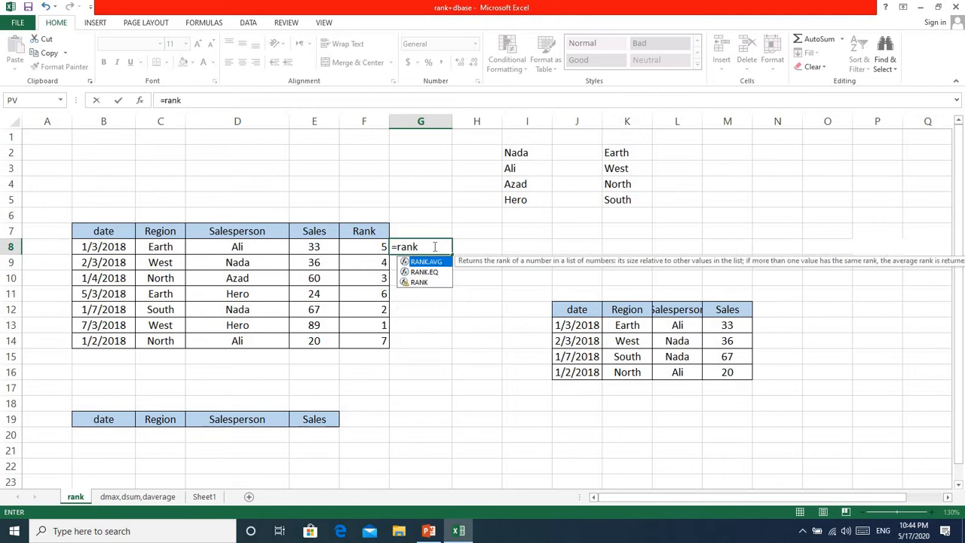
{"action": "type", "text": "("}
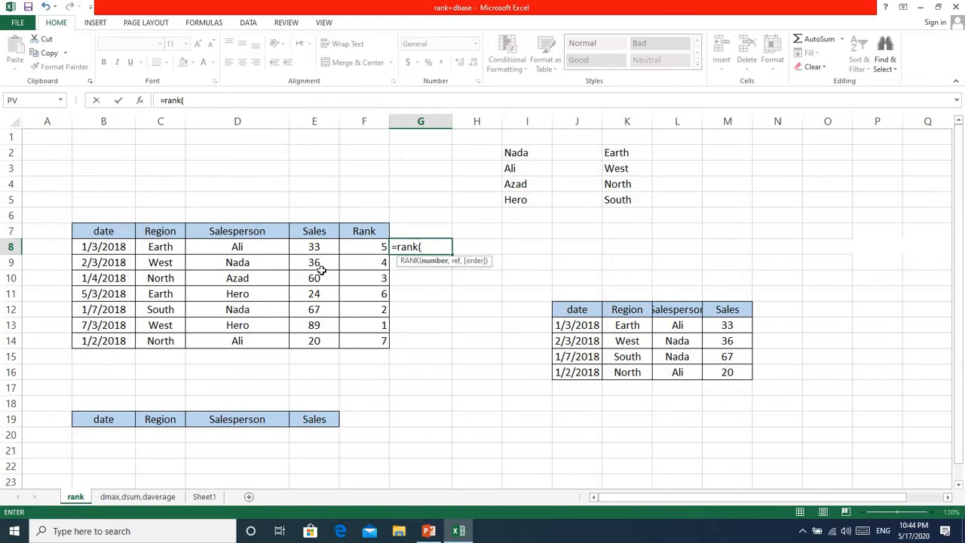
{"action": "left_click", "coordinate": [313, 247]}
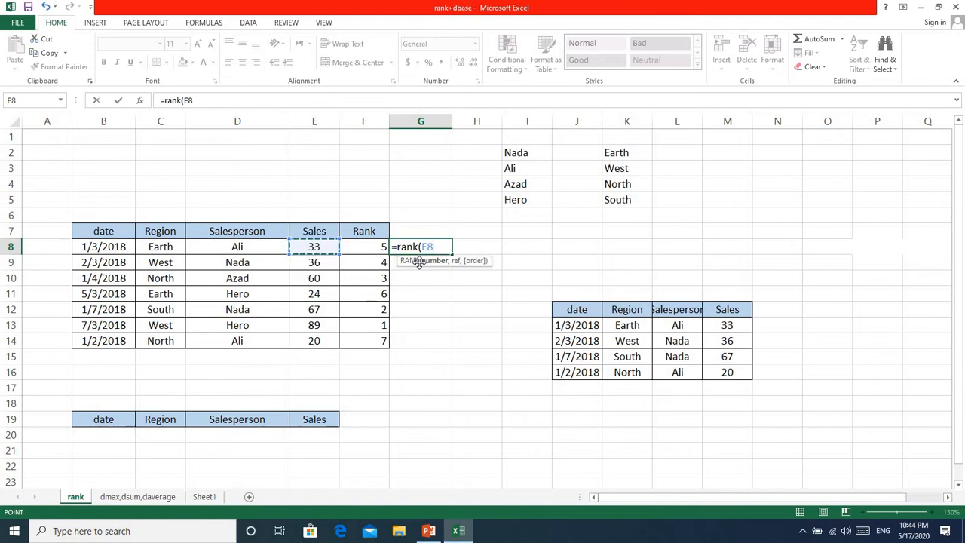
{"action": "type", "text": ","}
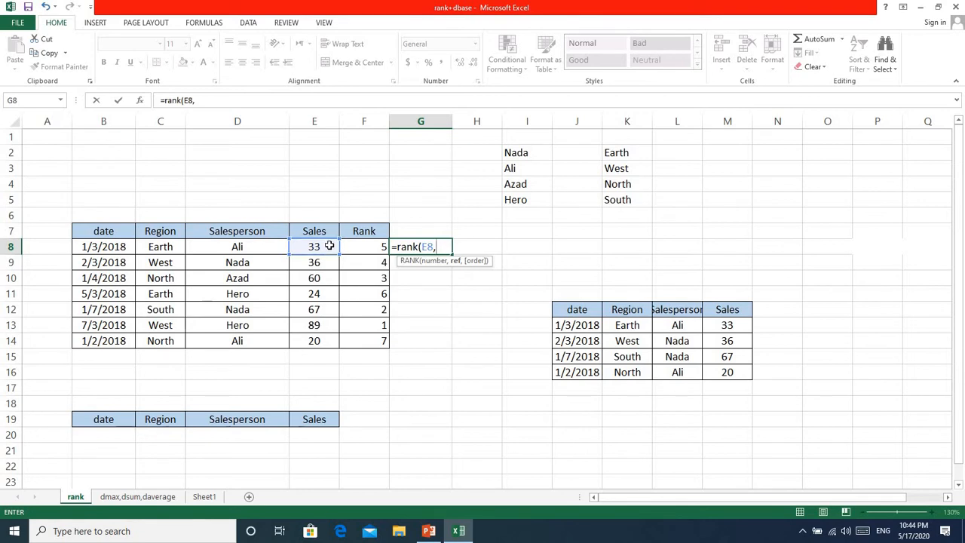
{"action": "left_click_drag", "start_coordinate": [329, 247], "coordinate": [326, 341]}
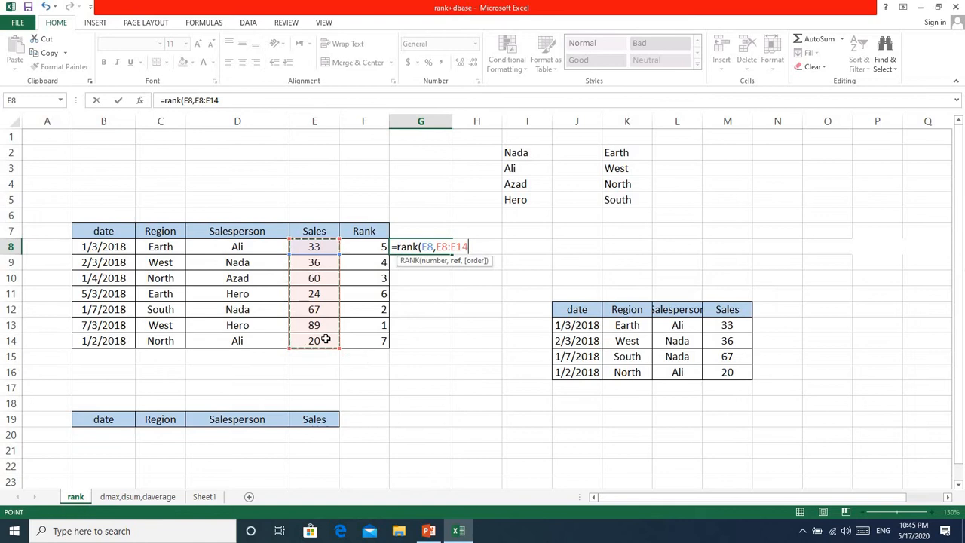
{"action": "type", "text": ","}
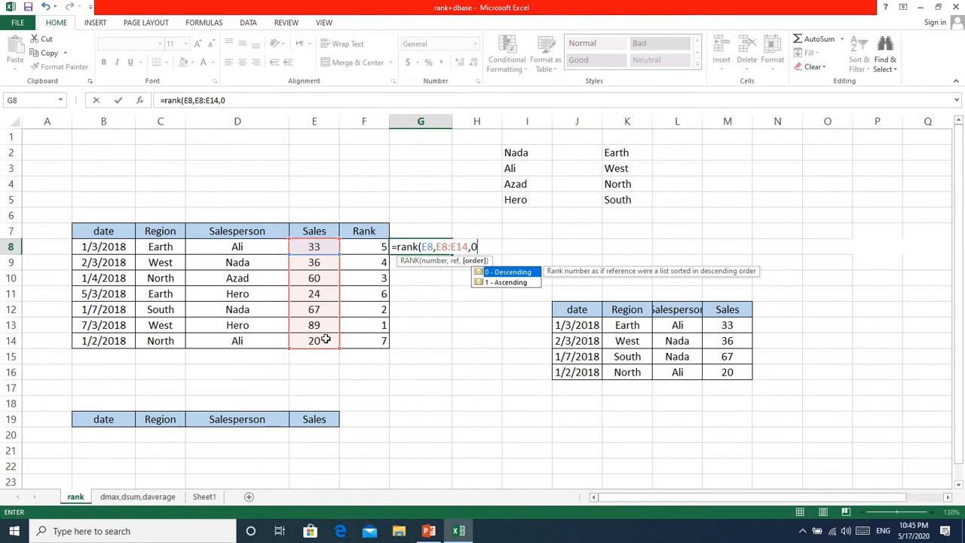
{"action": "type", "text": "0)"}
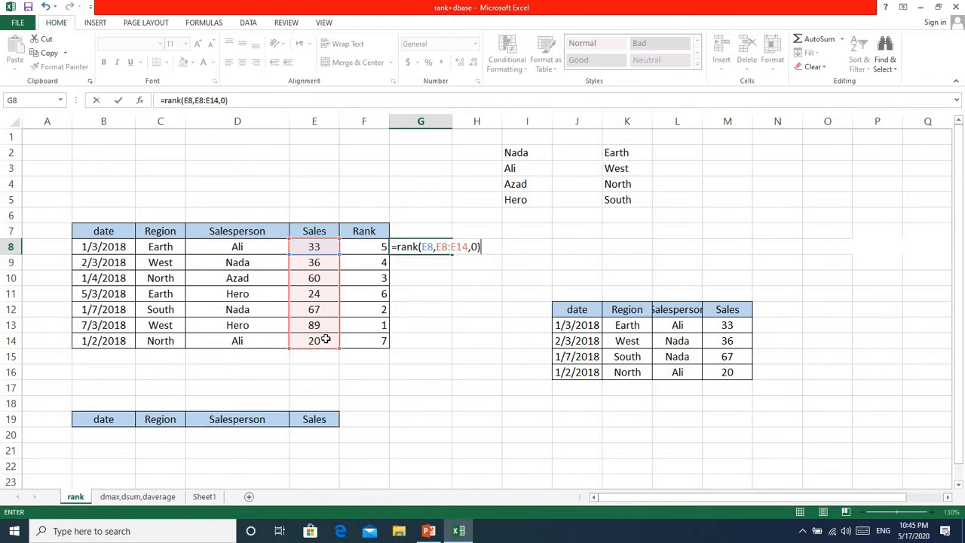
{"action": "key", "text": "Return"}
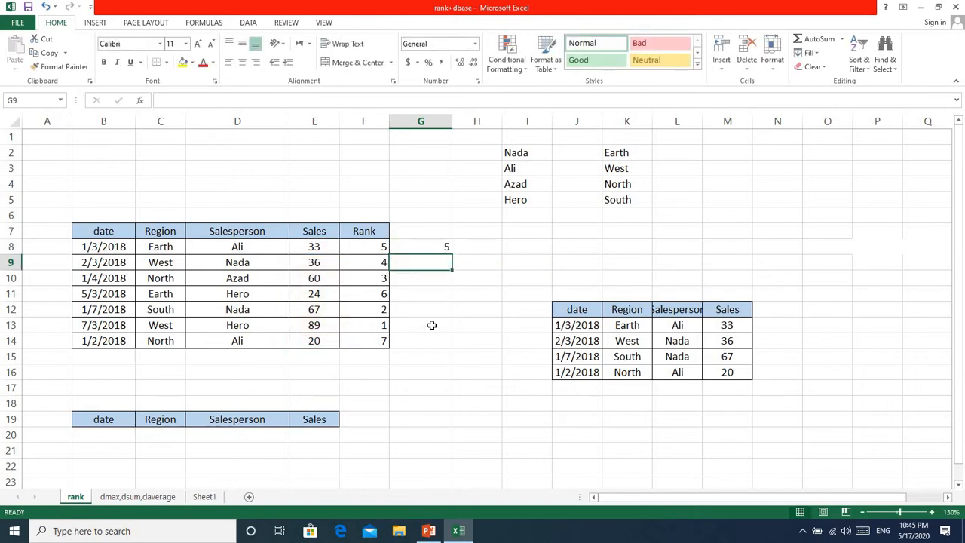
Step: Fill the relative-reference RANK formula from G8 down to G14
{"action": "left_click", "coordinate": [441, 246]}
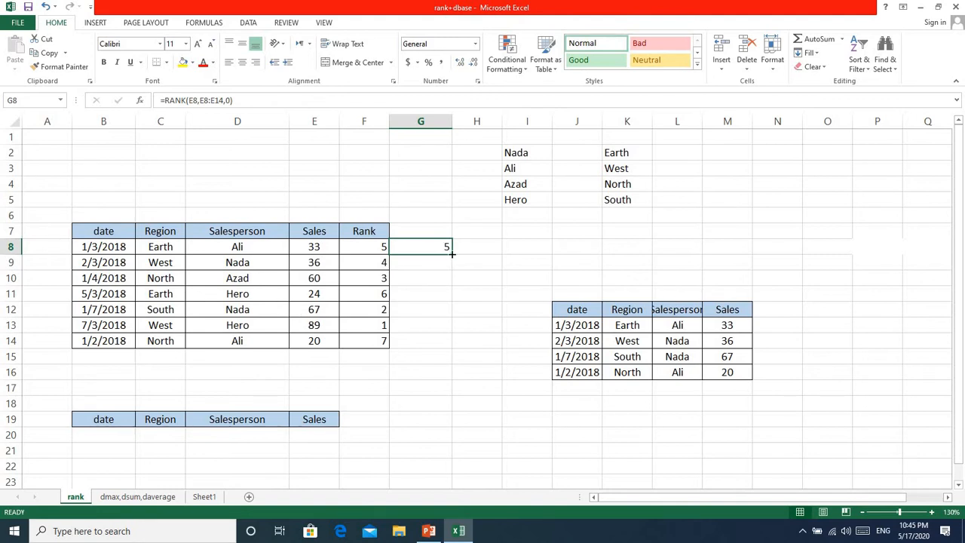
{"action": "left_click_drag", "start_coordinate": [452, 254], "coordinate": [452, 352]}
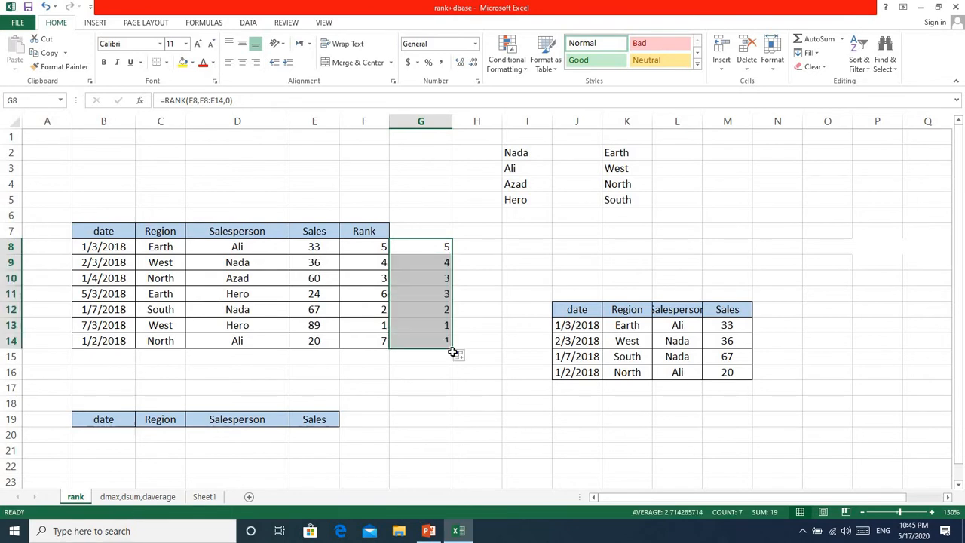
{"action": "left_click", "coordinate": [416, 376]}
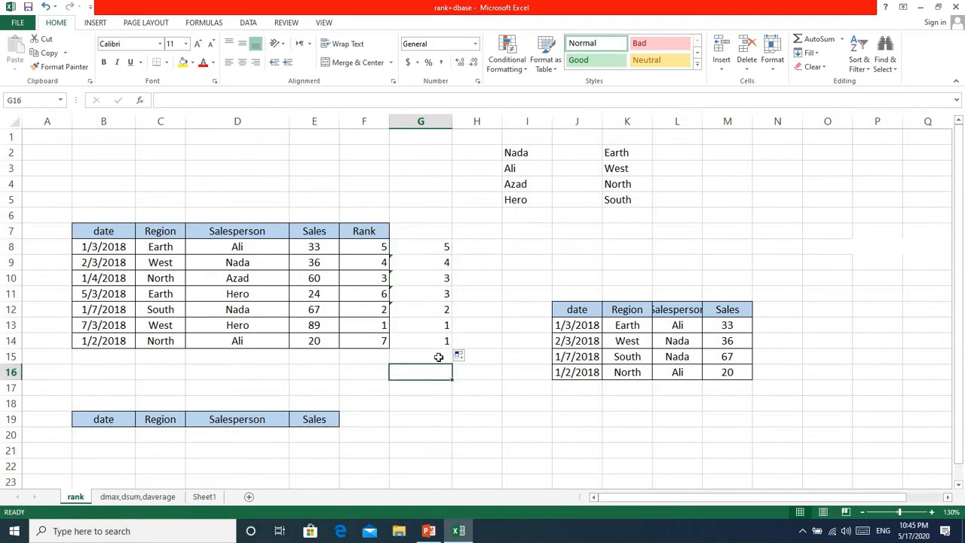
Step: Display the sheet's formulas and compare the cell references used by the RANK formulas in G8, G9 and G10
{"action": "left_click", "coordinate": [905, 513]}
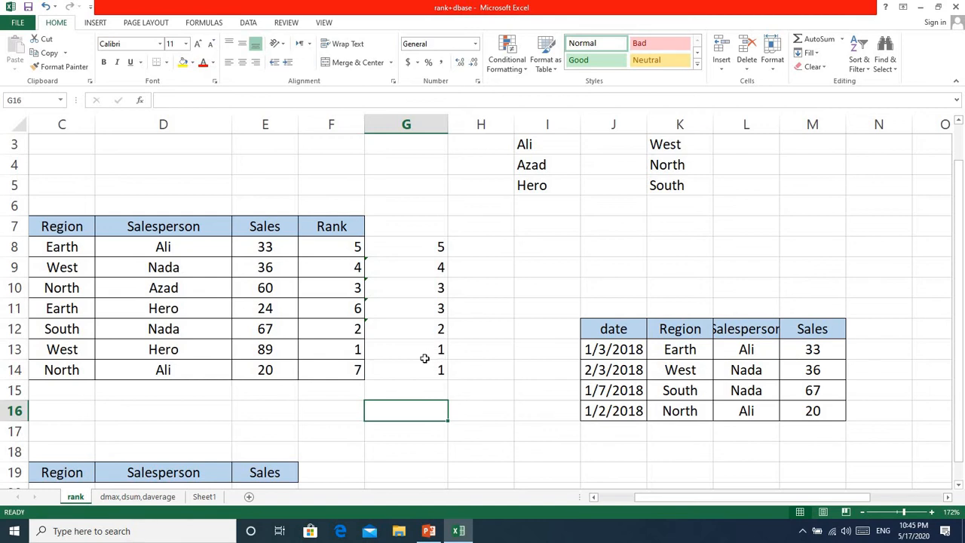
{"action": "left_click", "coordinate": [411, 246]}
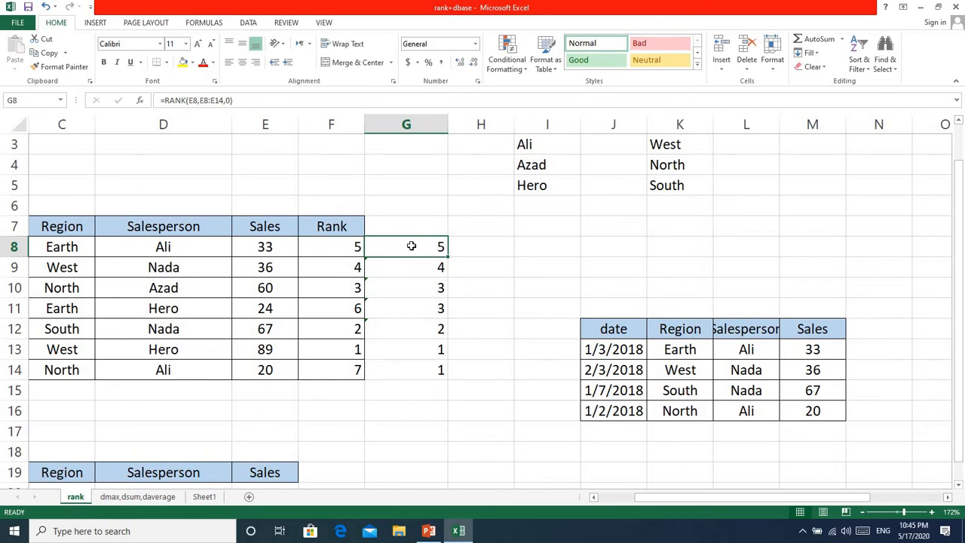
{"action": "key", "text": "ctrl+grave"}
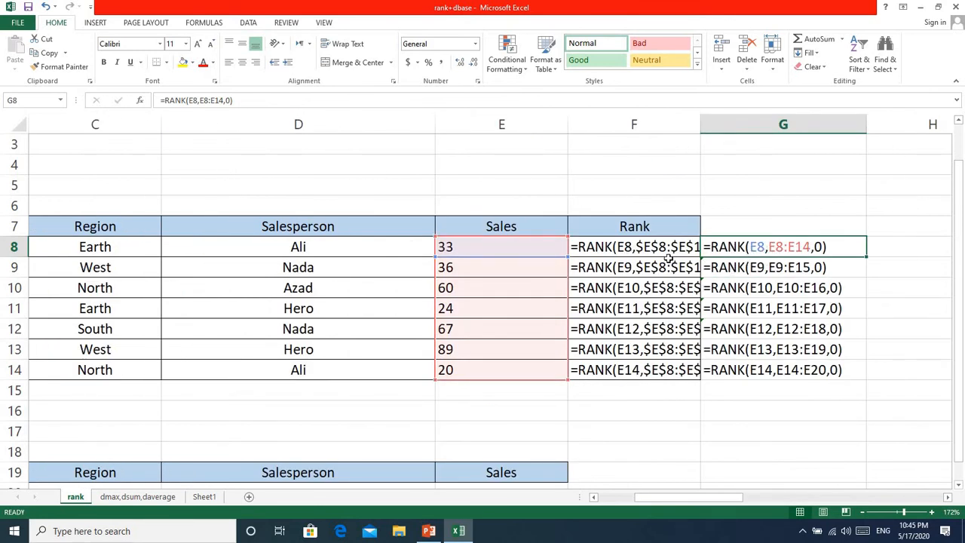
{"action": "left_click", "coordinate": [496, 246]}
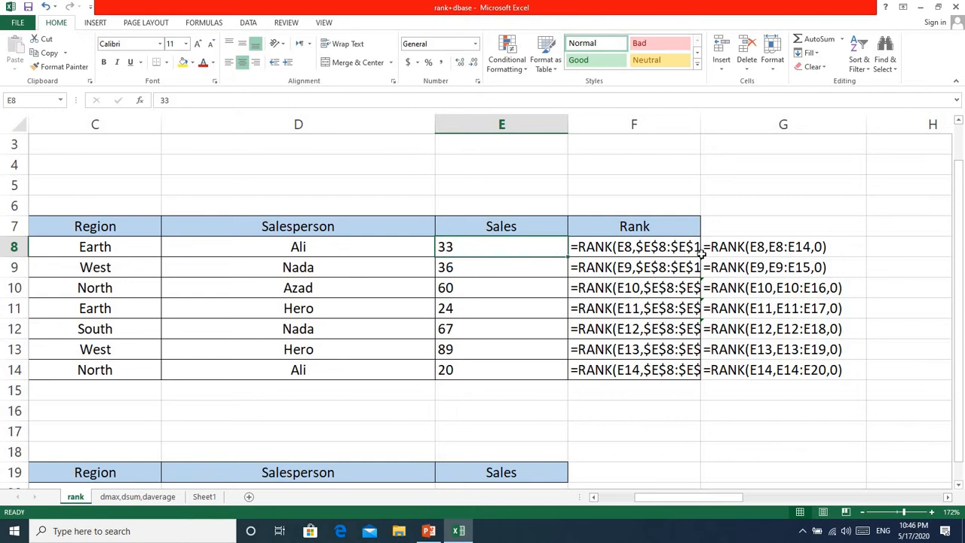
{"action": "left_click", "coordinate": [762, 249]}
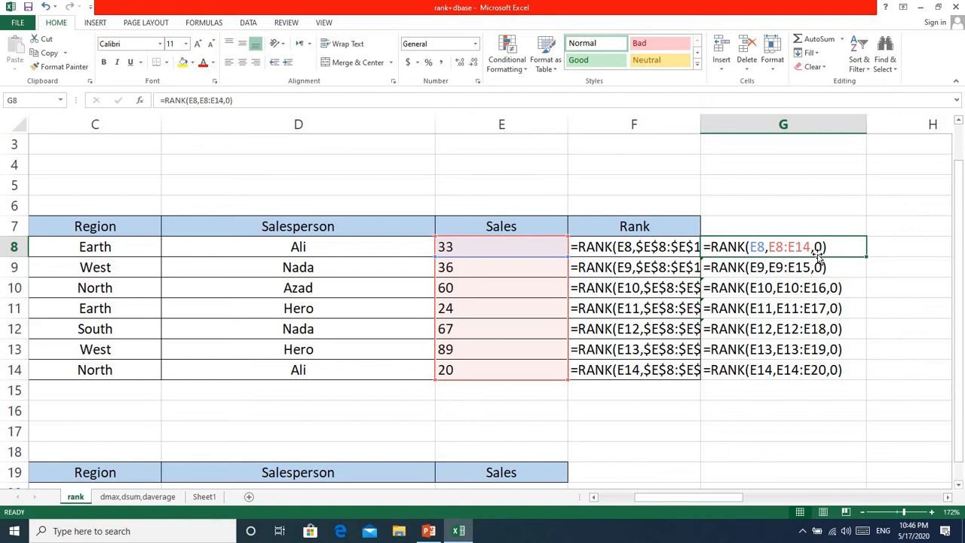
{"action": "left_click", "coordinate": [782, 269]}
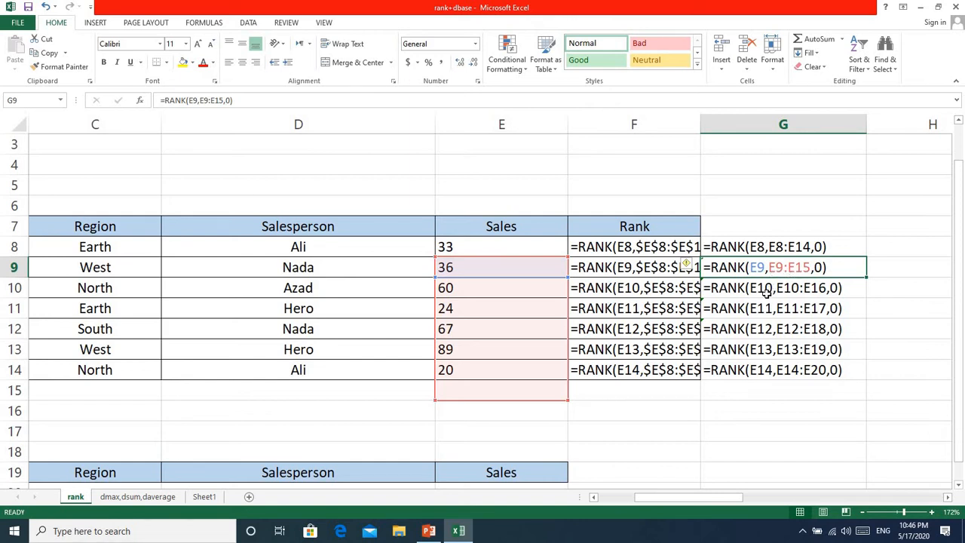
{"action": "left_click", "coordinate": [765, 294]}
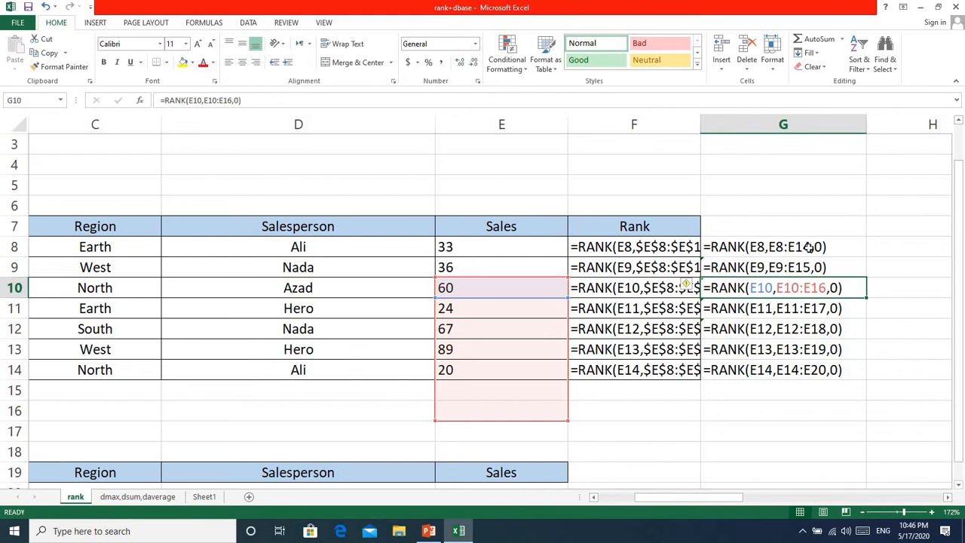
Step: Make the reference range in G8's formula absolute so it reads =RANK(E8,$E$8:$E$14,0)
{"action": "left_click", "coordinate": [734, 247]}
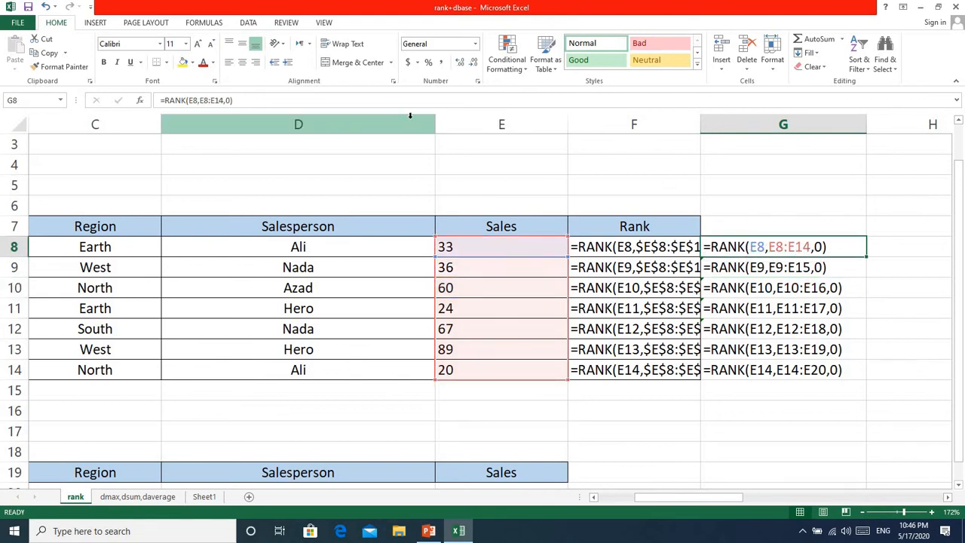
{"action": "left_click", "coordinate": [200, 101]}
{"action": "left_click_drag", "start_coordinate": [200, 100], "coordinate": [214, 99]}
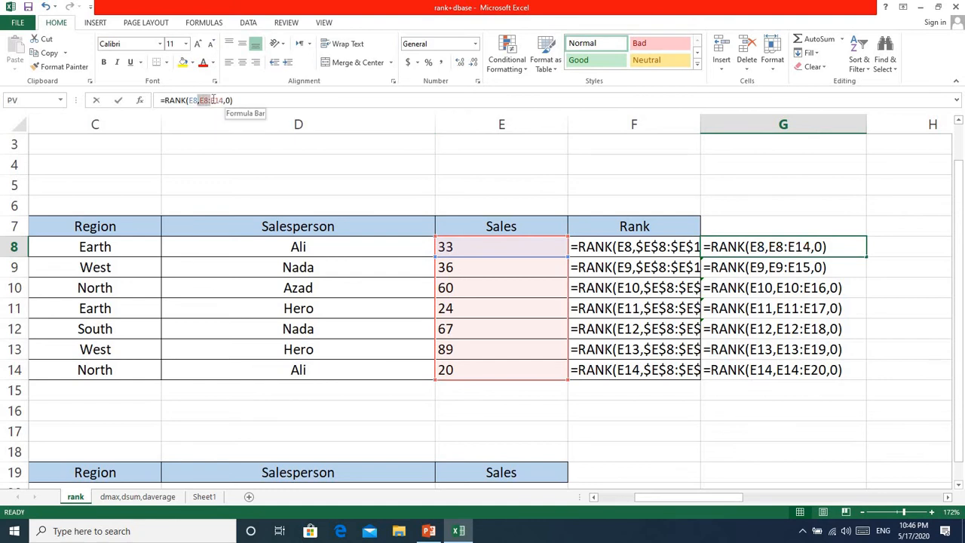
{"action": "left_click", "coordinate": [212, 100]}
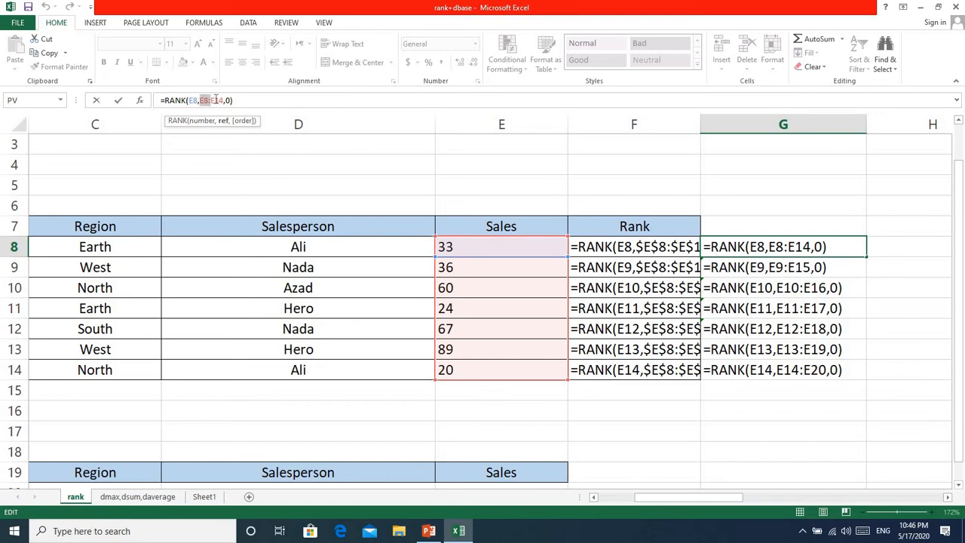
{"action": "left_click_drag", "start_coordinate": [216, 100], "coordinate": [222, 101]}
{"action": "key", "text": "F4"}
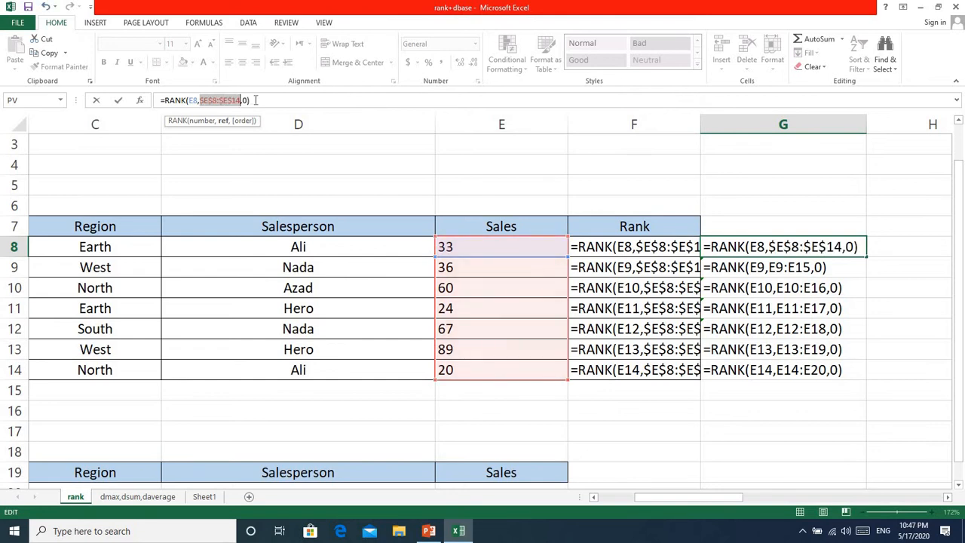
{"action": "left_click", "coordinate": [256, 100]}
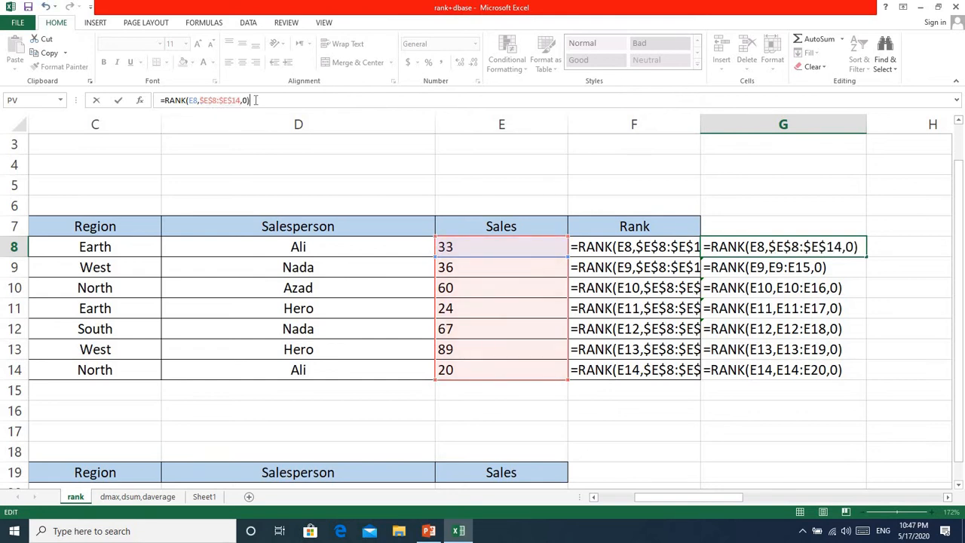
{"action": "left_click", "coordinate": [117, 100]}
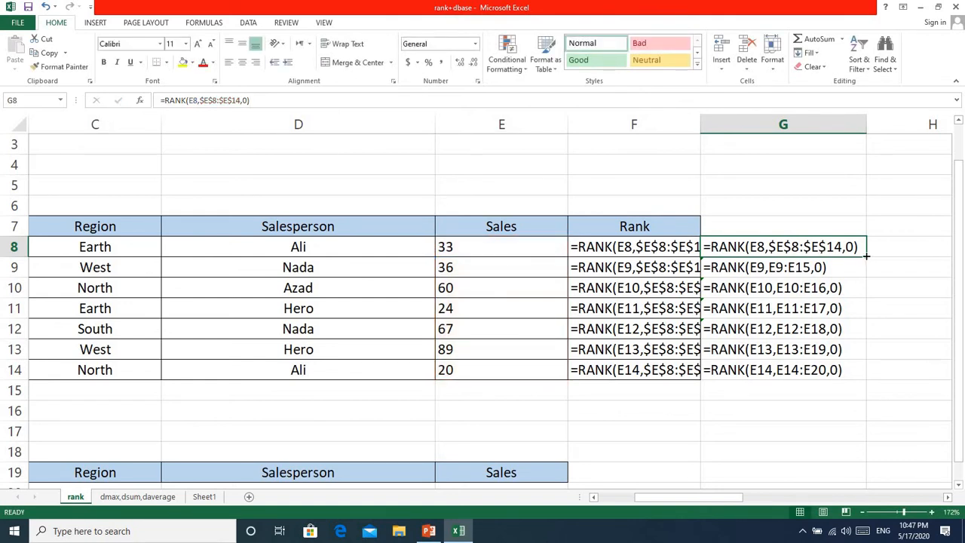
Step: Fill the corrected RANK formula from G8 down to G14 and check the references in G8
{"action": "left_click_drag", "start_coordinate": [867, 257], "coordinate": [862, 368]}
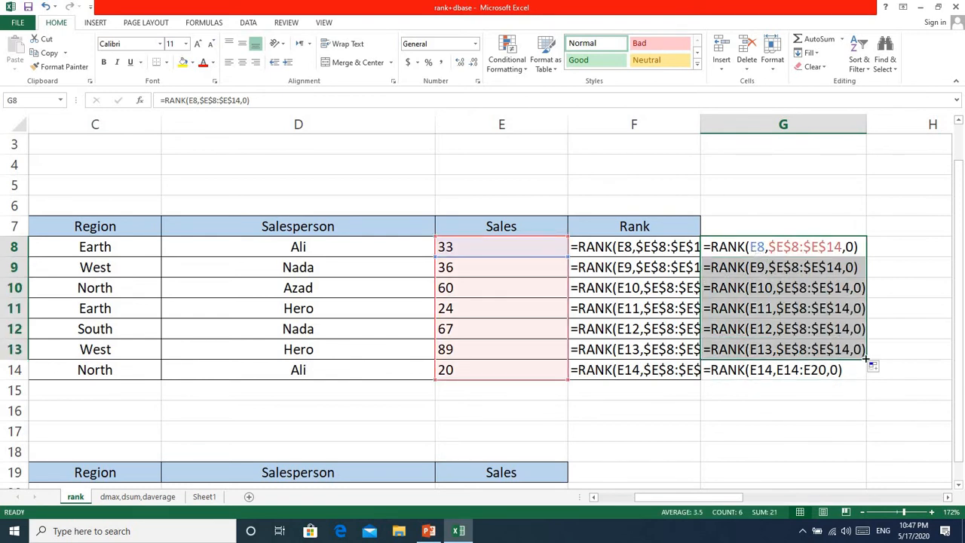
{"action": "left_click_drag", "start_coordinate": [867, 361], "coordinate": [868, 382]}
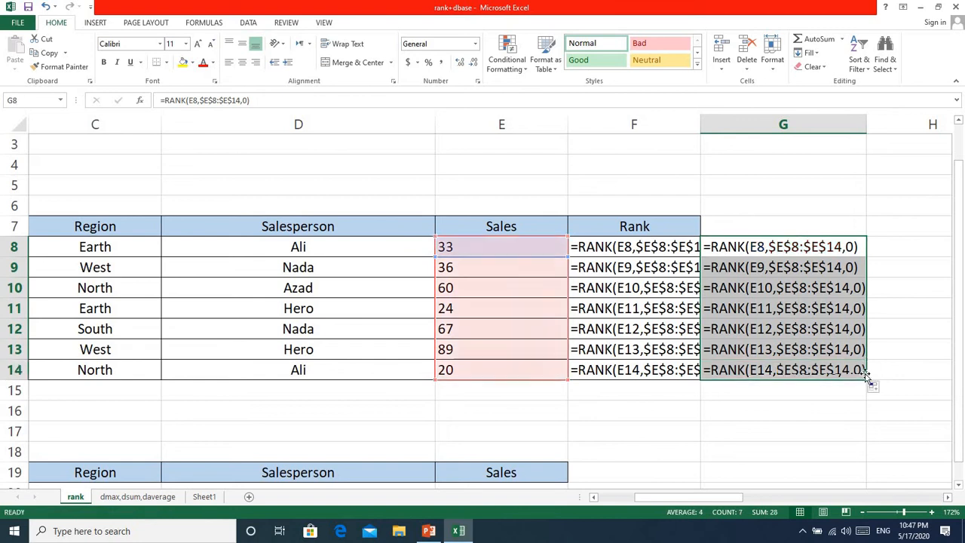
{"action": "double_click", "coordinate": [762, 247]}
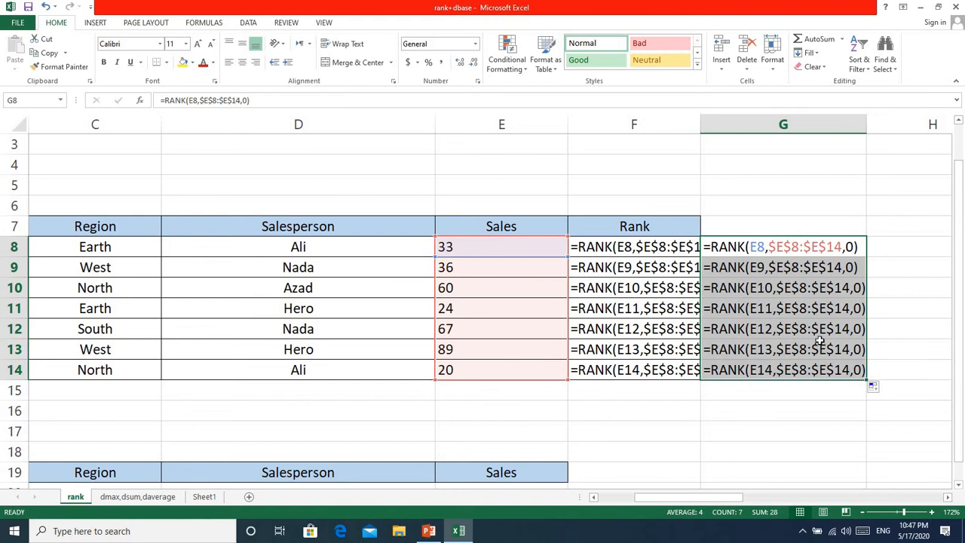
{"action": "left_click", "coordinate": [793, 247]}
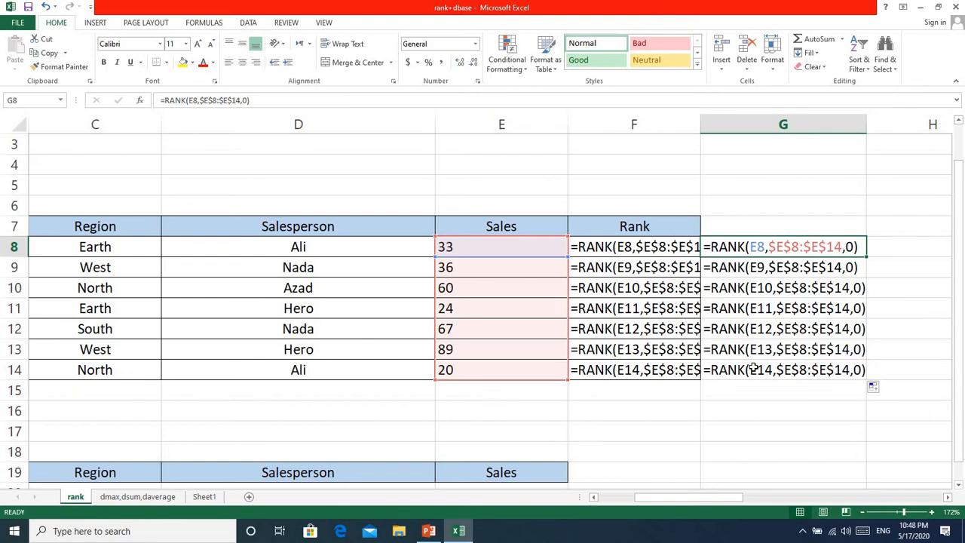
Step: Switch the cells back to showing values and open the dmax,dsum,daverage sheet
{"action": "key", "text": "ctrl+grave"}
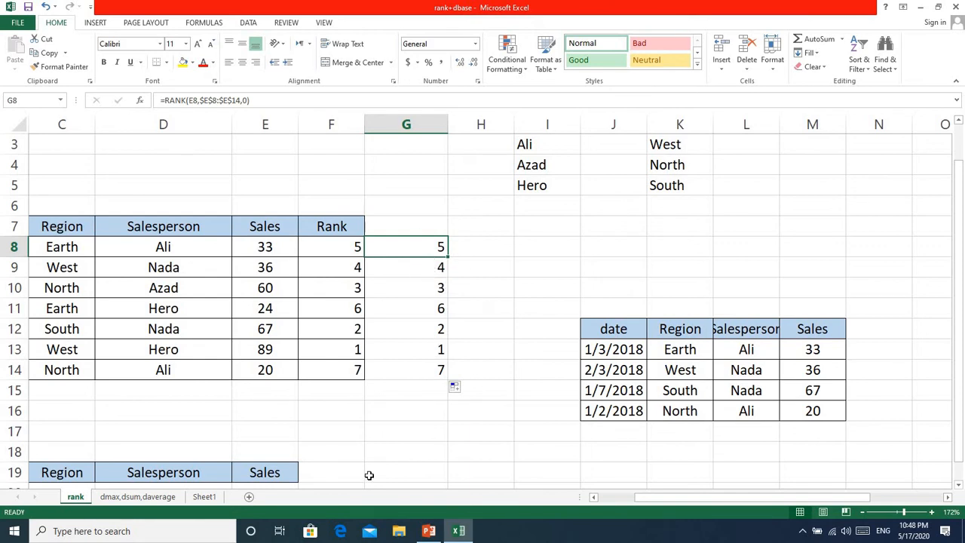
{"action": "left_click", "coordinate": [138, 497]}
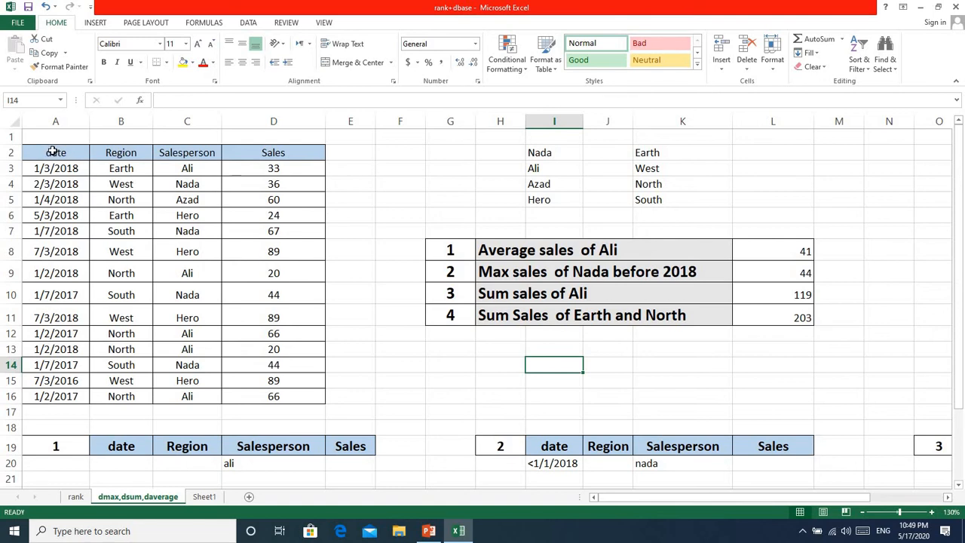
Step: Copy the sales table's header row A2:D2 and paste it at G13 to start a criteria range
{"action": "left_click_drag", "start_coordinate": [53, 151], "coordinate": [248, 156]}
{"action": "right_click", "coordinate": [252, 158]}
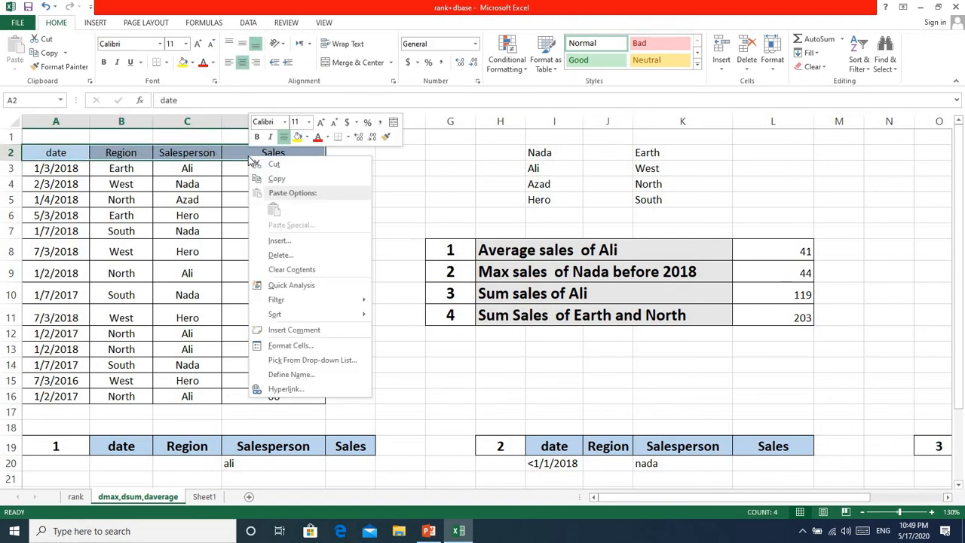
{"action": "left_click", "coordinate": [273, 178]}
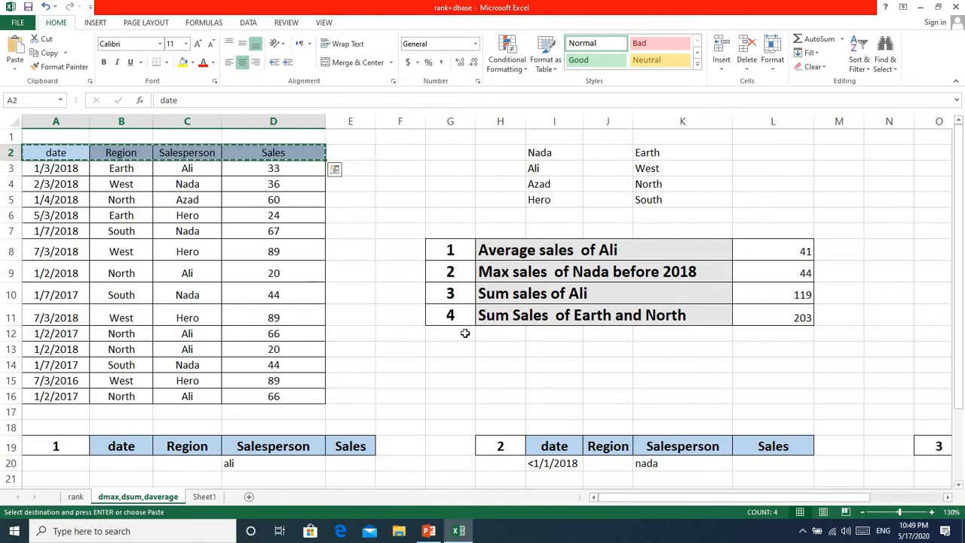
{"action": "left_click", "coordinate": [457, 350]}
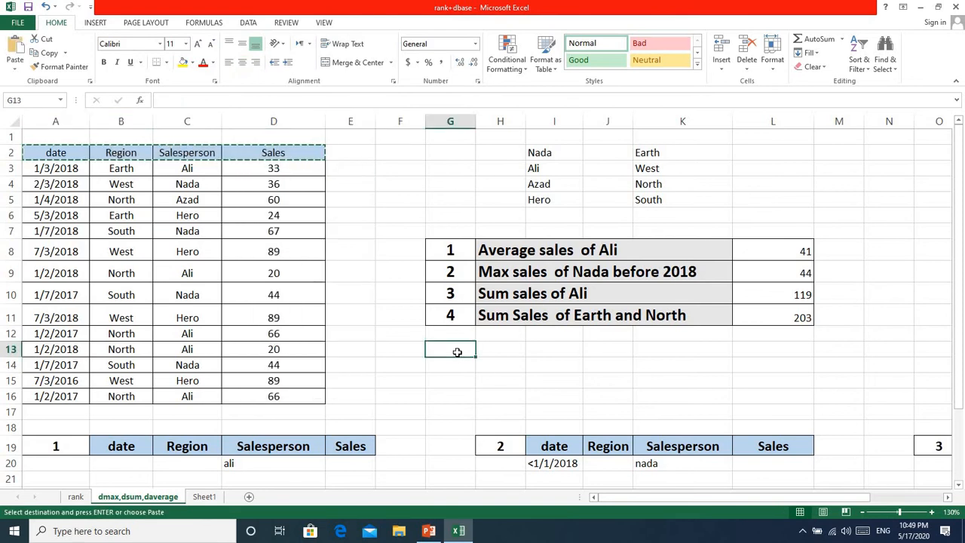
{"action": "right_click", "coordinate": [460, 357]}
{"action": "left_click", "coordinate": [483, 165]}
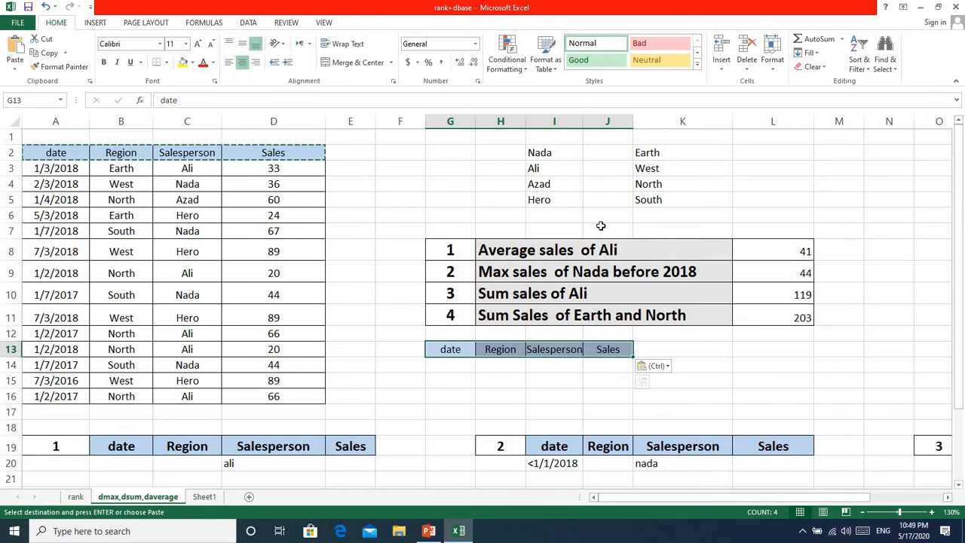
Step: Enter the name of the salesperson from question 1 as the criterion in I14, under the Salesperson header
{"action": "left_click", "coordinate": [555, 365]}
{"action": "type", "text": "a"}
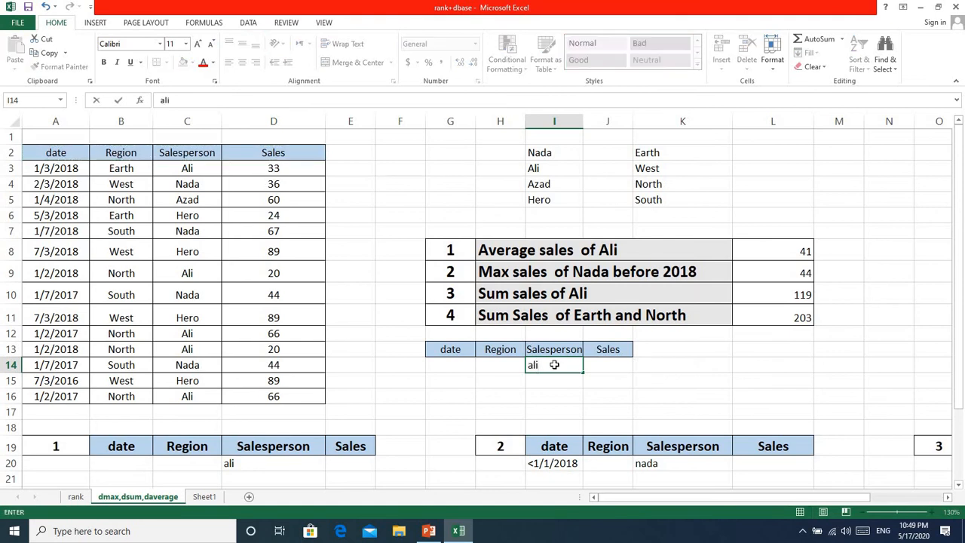
{"action": "type", "text": "li"}
{"action": "key", "text": "Return"}
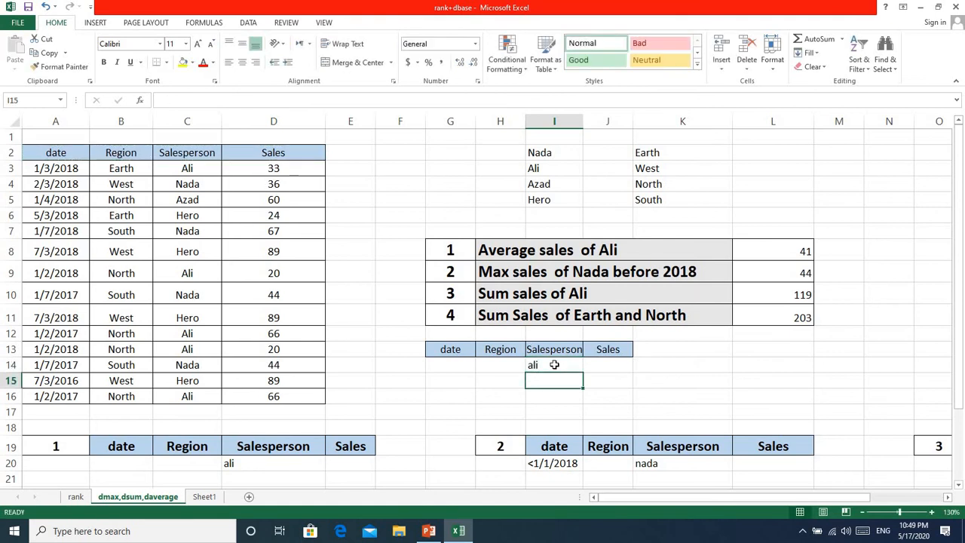
Step: Calculate question 1's average sales in M8 with =DAVERAGE(A2:D16,D2,G13:J14)
{"action": "left_click", "coordinate": [845, 254]}
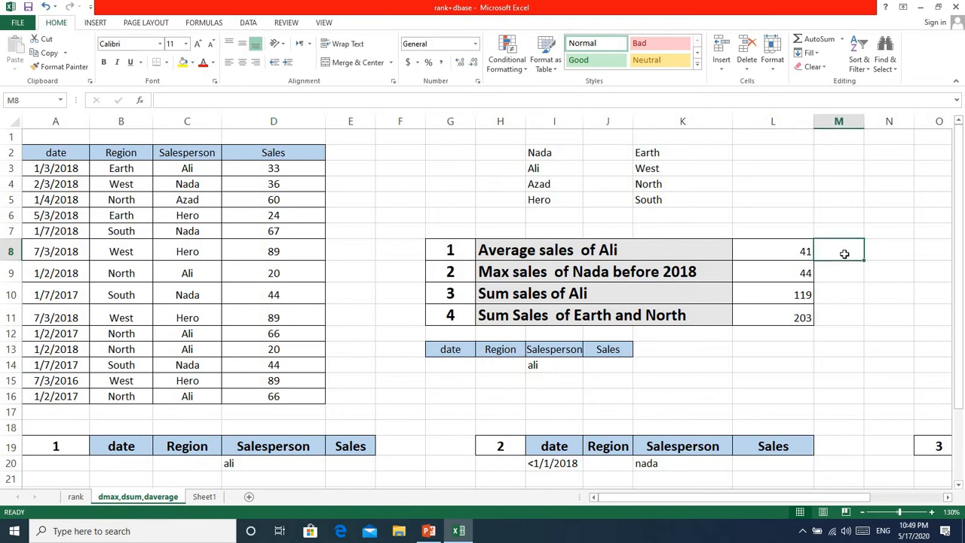
{"action": "type", "text": "="}
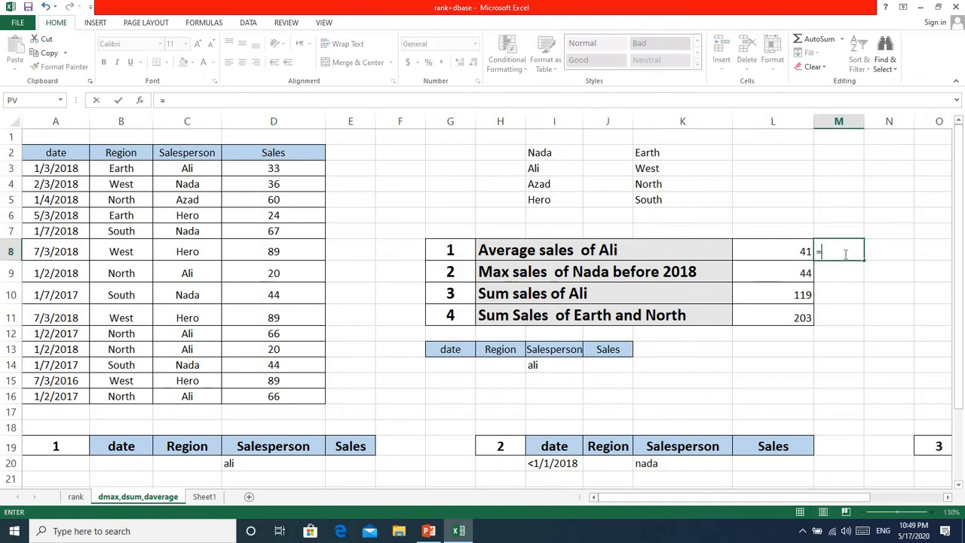
{"action": "type", "text": "da"}
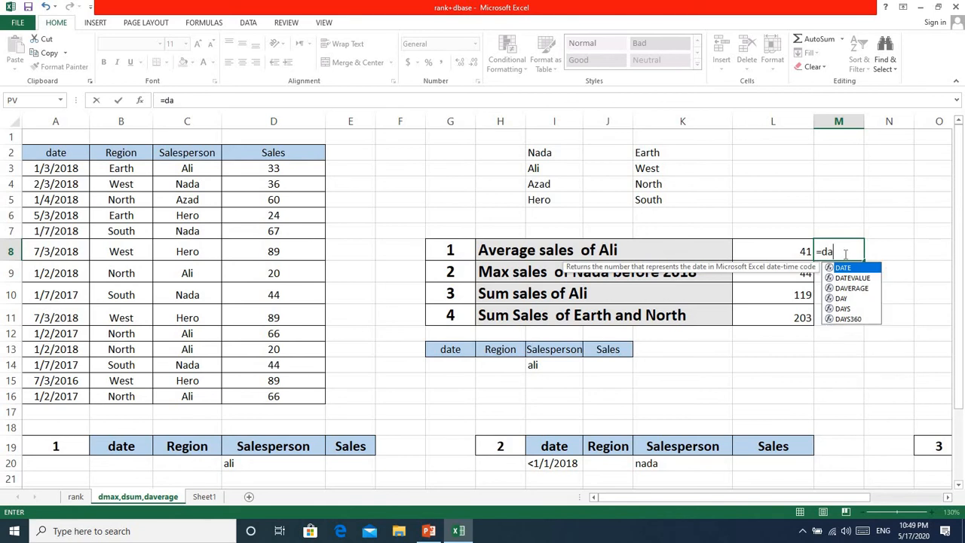
{"action": "double_click", "coordinate": [866, 289]}
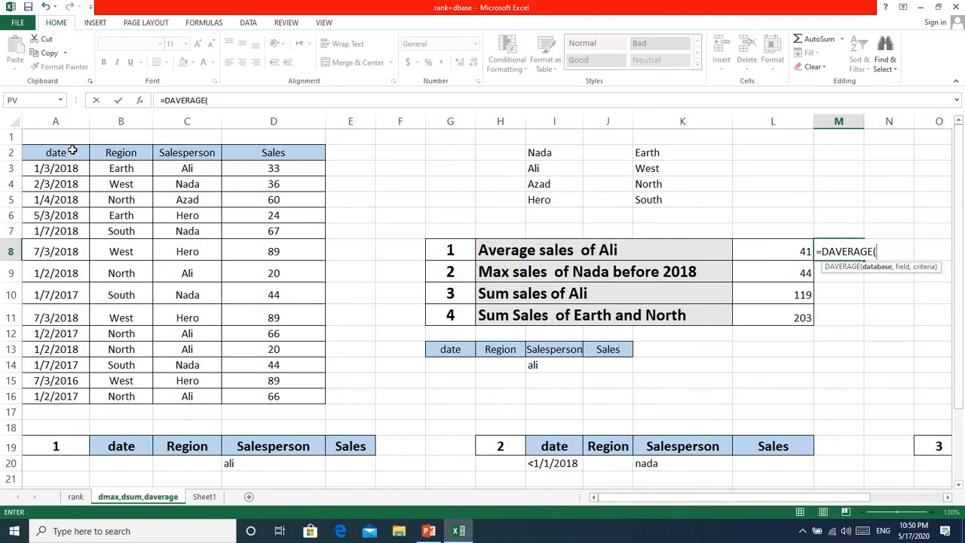
{"action": "left_click_drag", "start_coordinate": [72, 152], "coordinate": [274, 397]}
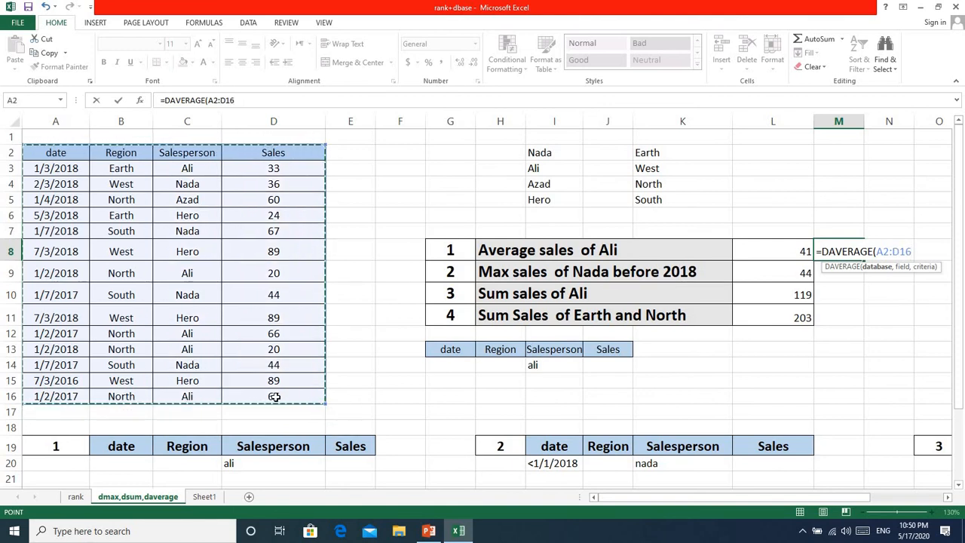
{"action": "type", "text": ","}
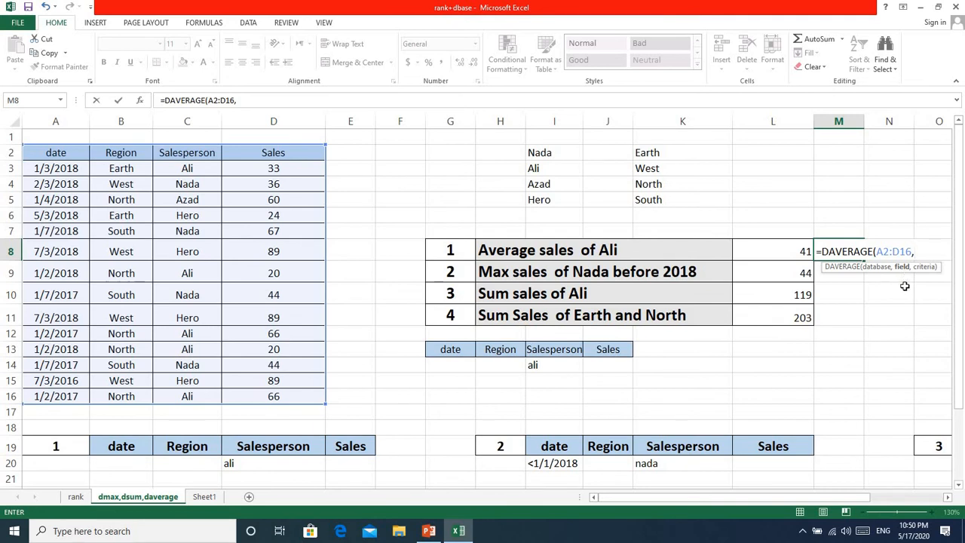
{"action": "left_click", "coordinate": [289, 152]}
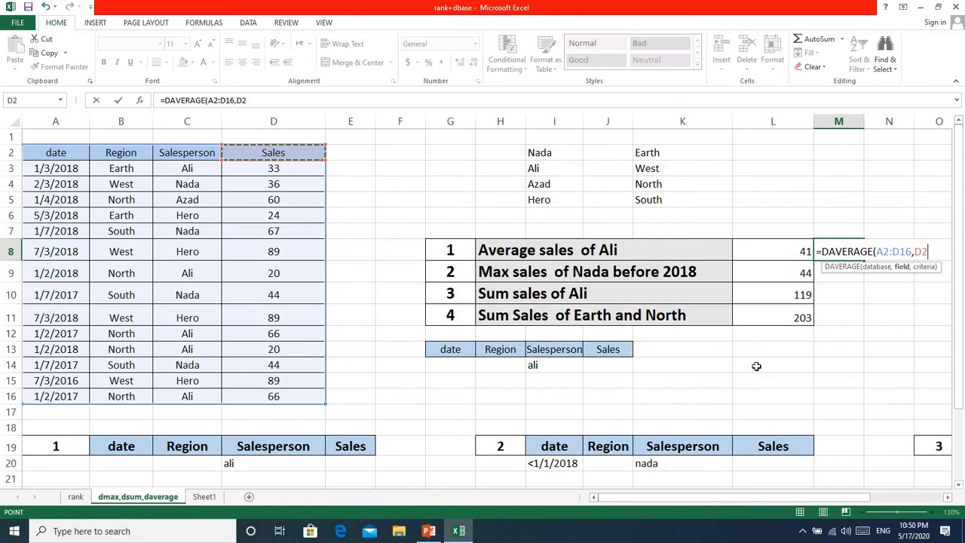
{"action": "type", "text": ","}
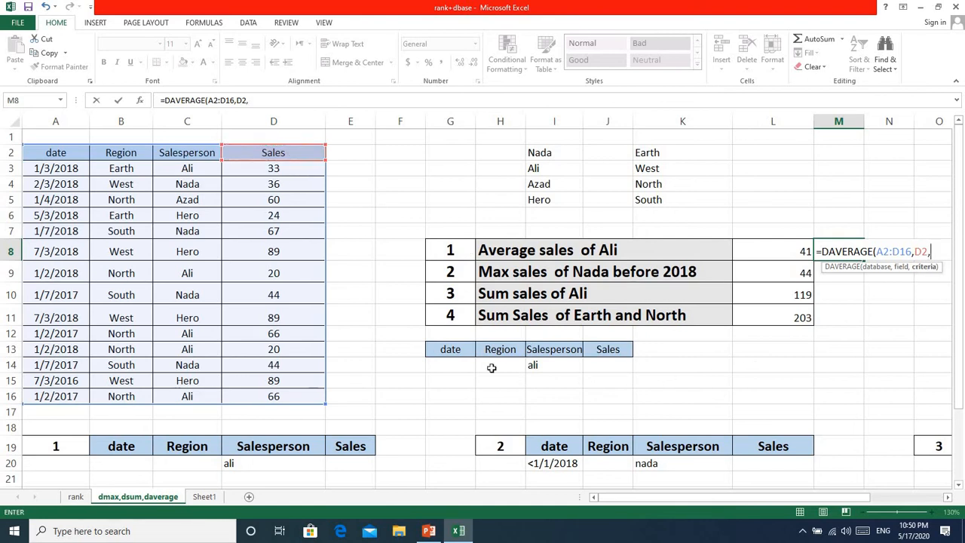
{"action": "left_click_drag", "start_coordinate": [451, 348], "coordinate": [601, 363]}
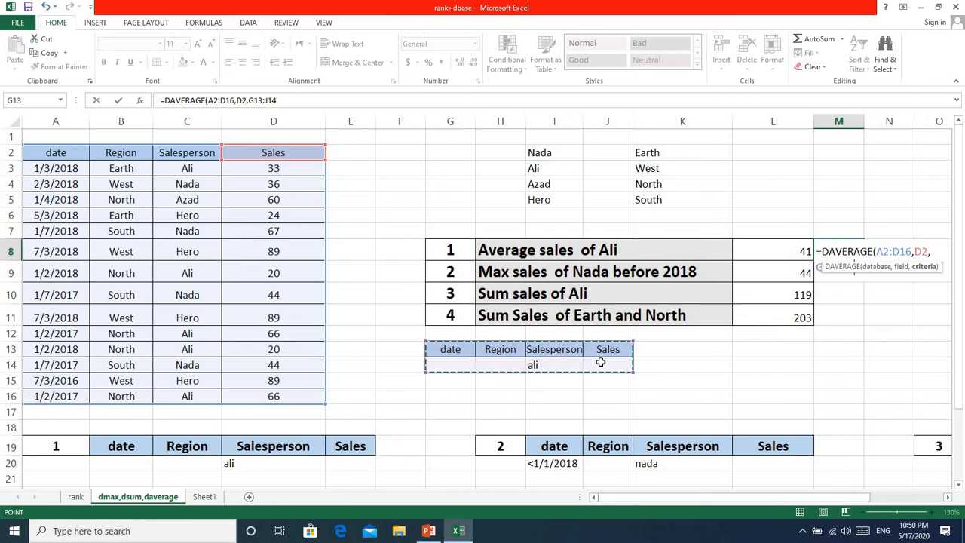
{"action": "type", "text": ")"}
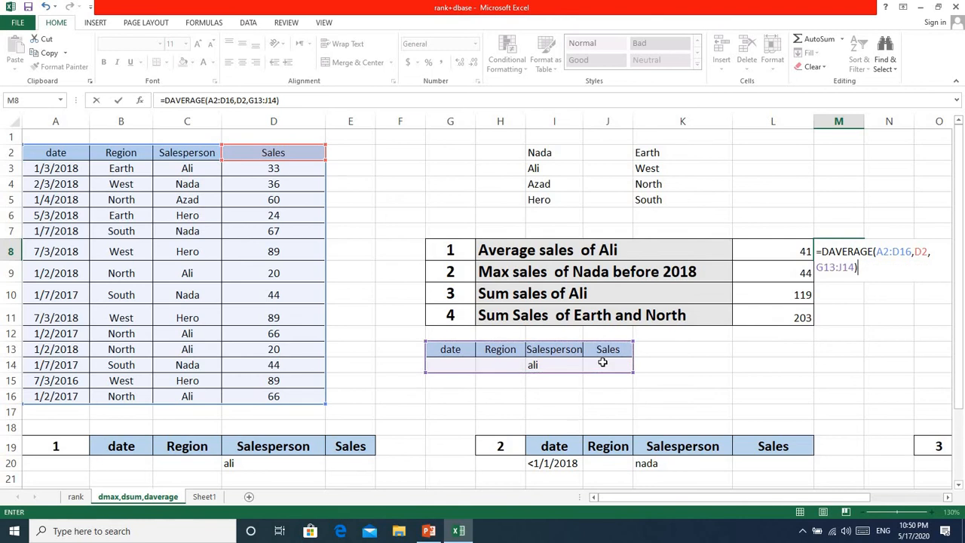
{"action": "left_click", "coordinate": [676, 365]}
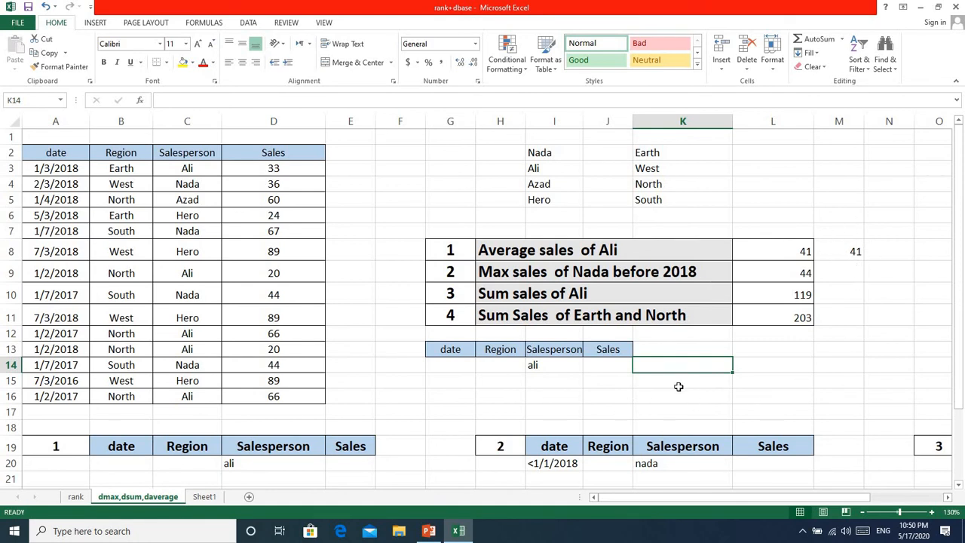
Step: Clear the salesperson criterion in I14 and the DAVERAGE formula in M8
{"action": "left_click", "coordinate": [538, 367]}
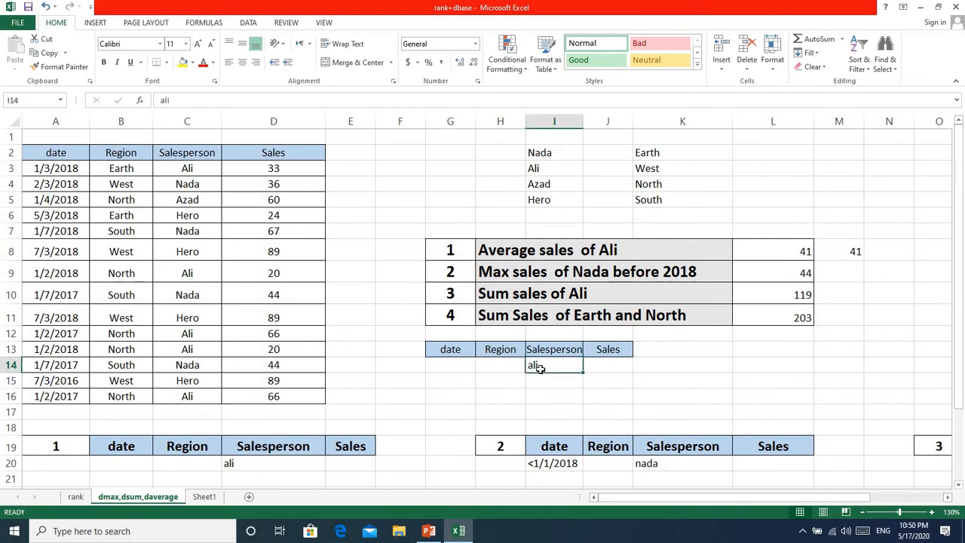
{"action": "key", "text": "Delete"}
{"action": "left_click", "coordinate": [848, 252]}
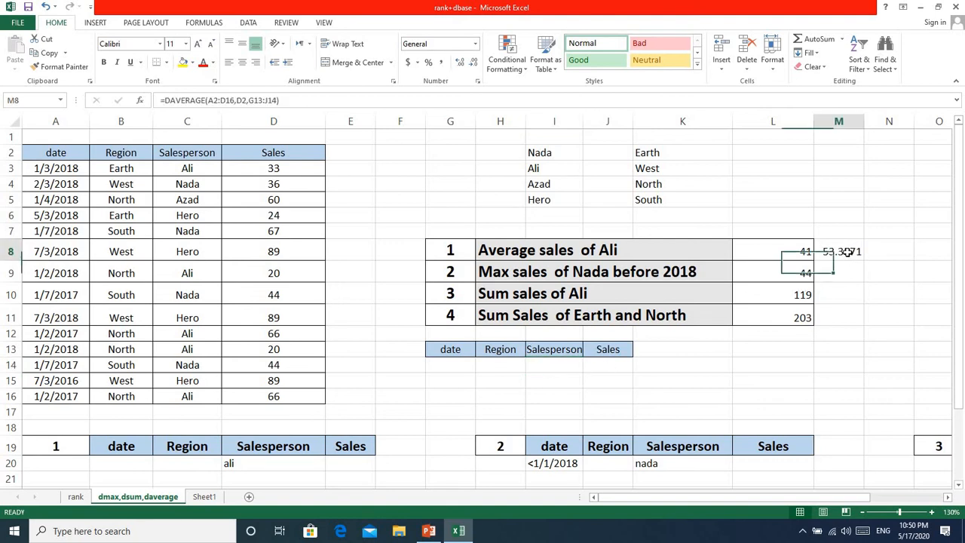
{"action": "key", "text": "Delete"}
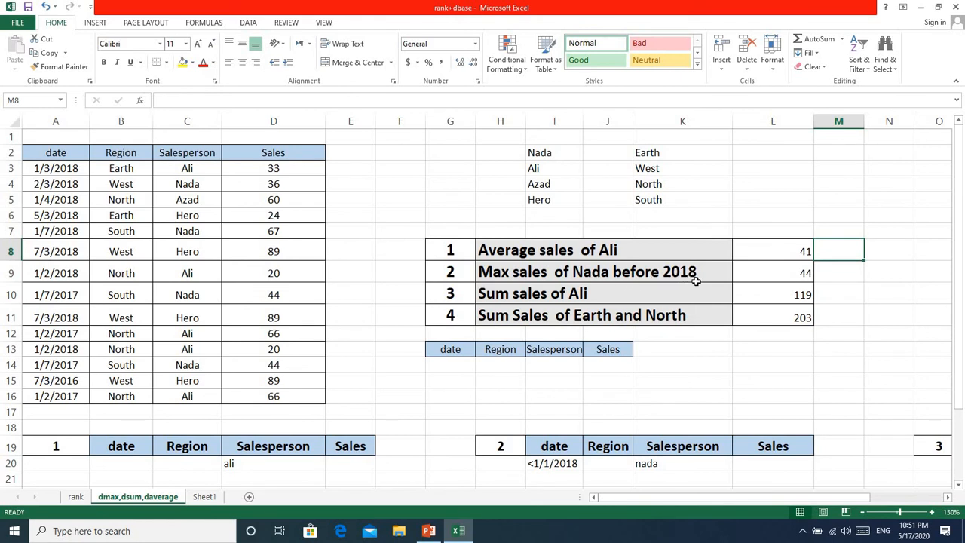
Step: Enter question 2's criteria in row 14: the salesperson's name in I14 and the date condition <1/1/2018 in G14
{"action": "left_click", "coordinate": [549, 364]}
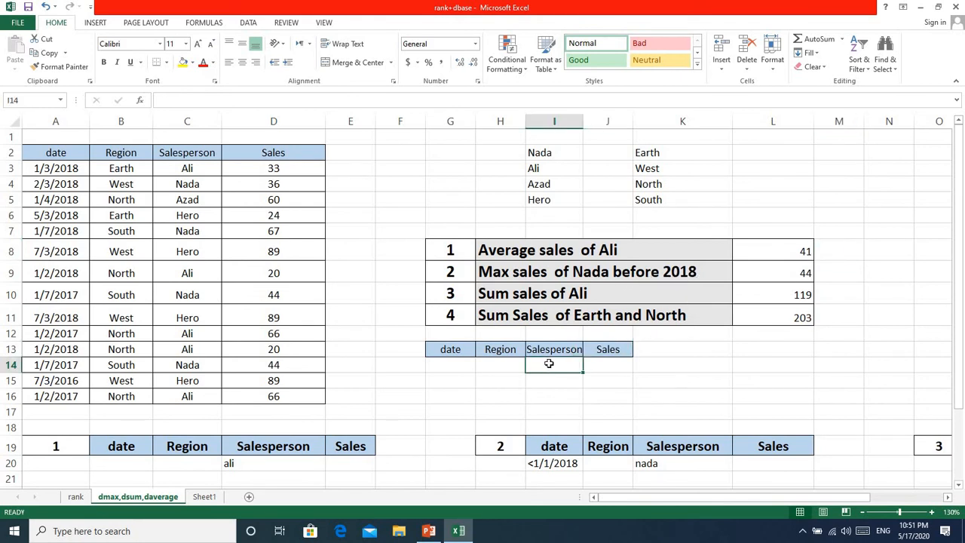
{"action": "type", "text": "nada"}
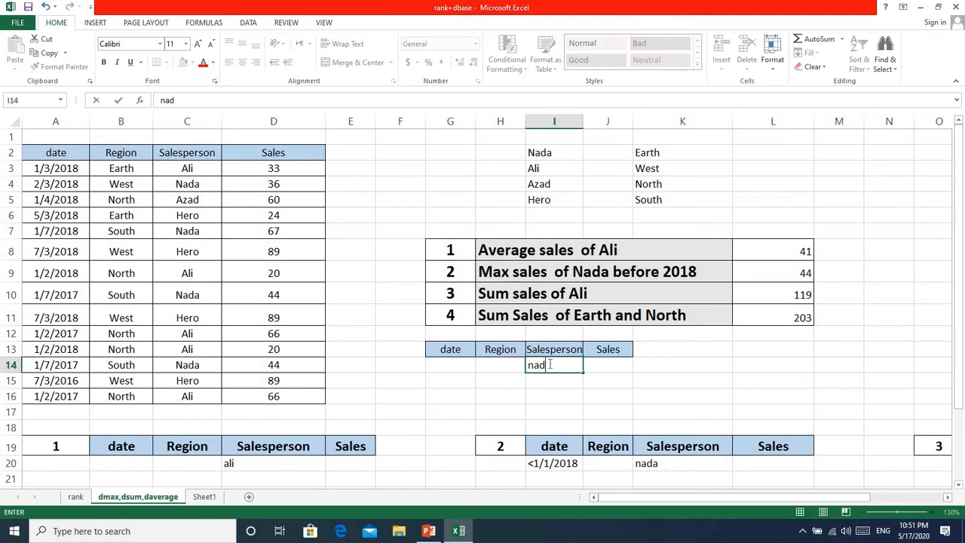
{"action": "left_click", "coordinate": [449, 363]}
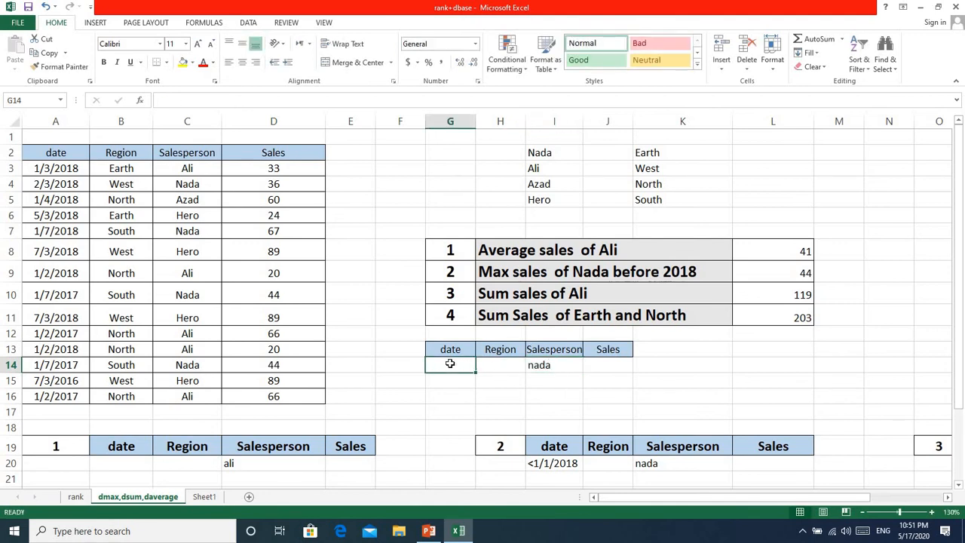
{"action": "type", "text": "<1/1/20"}
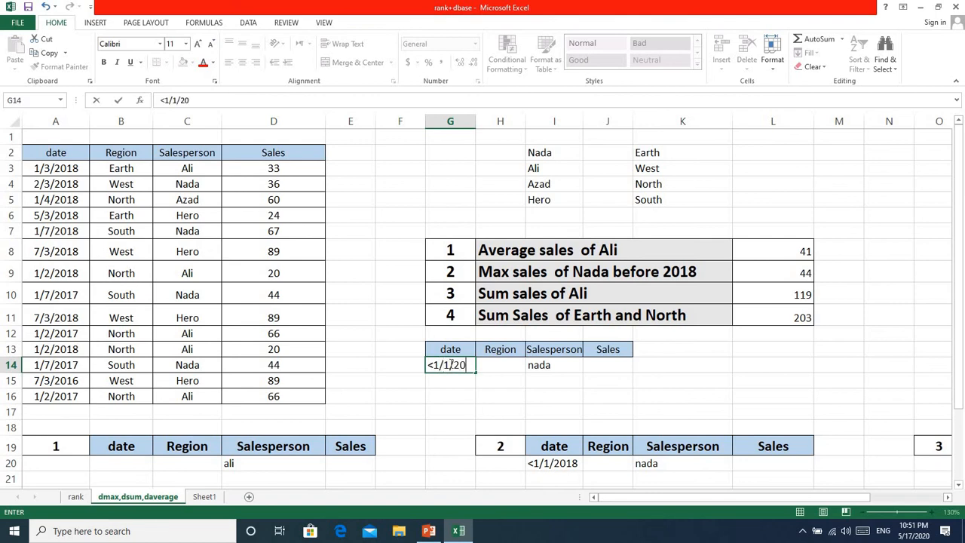
{"action": "type", "text": "18"}
{"action": "key", "text": "Return"}
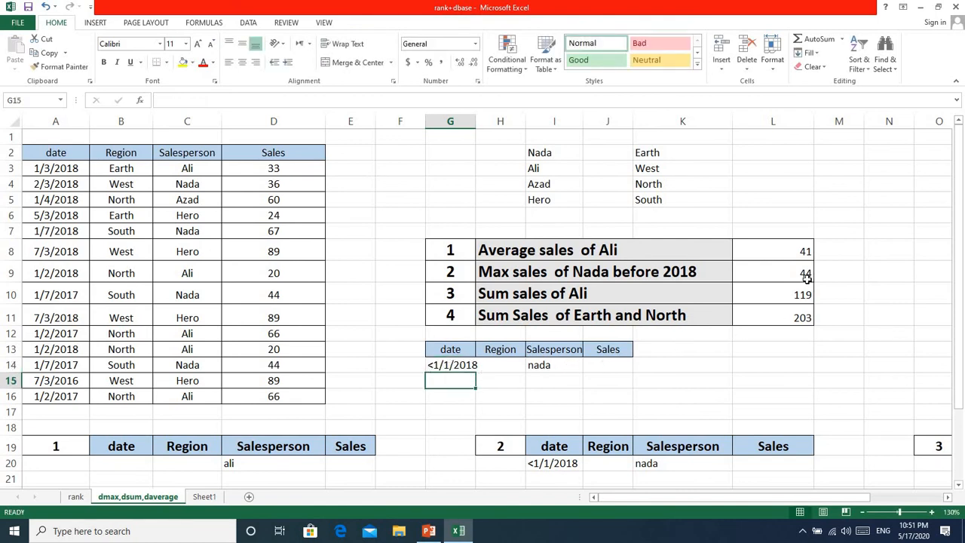
Step: Calculate question 2's maximum sales before 2018 in M9 with =DMAX(A2:D16,D2,G13:J14)
{"action": "left_click", "coordinate": [839, 276]}
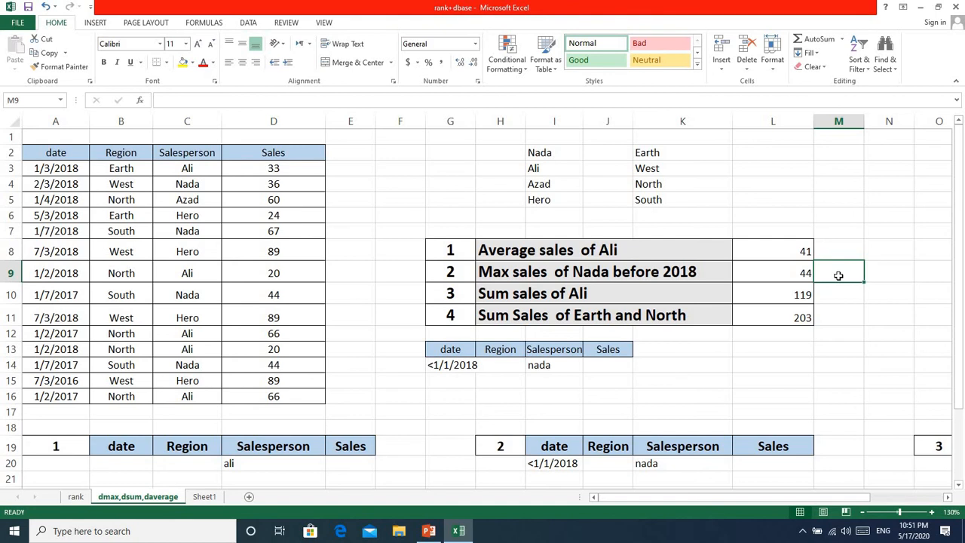
{"action": "type", "text": "="}
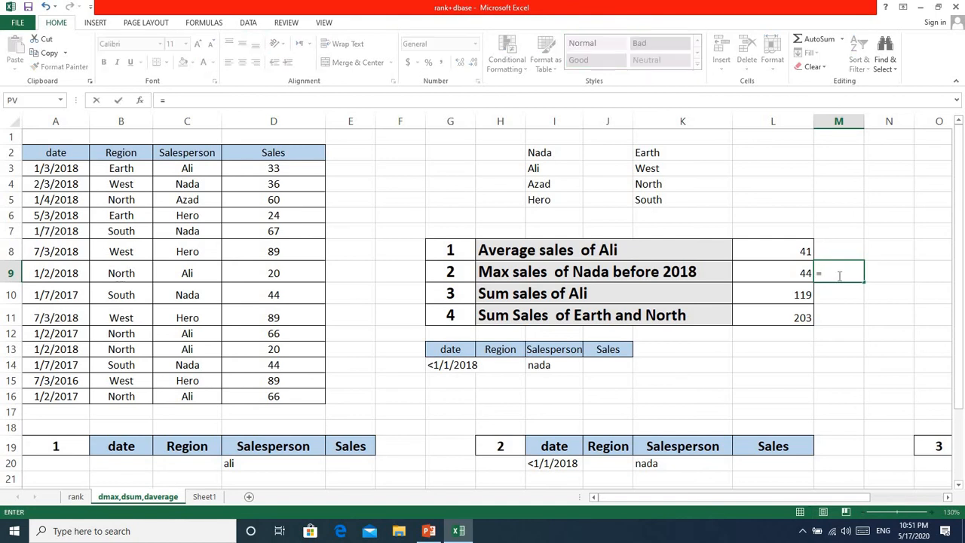
{"action": "type", "text": "d"}
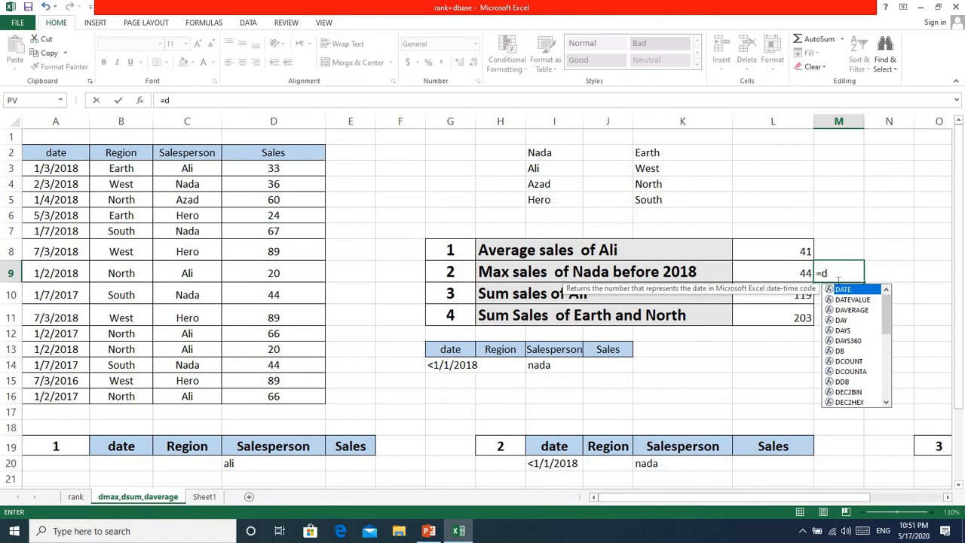
{"action": "type", "text": "ma"}
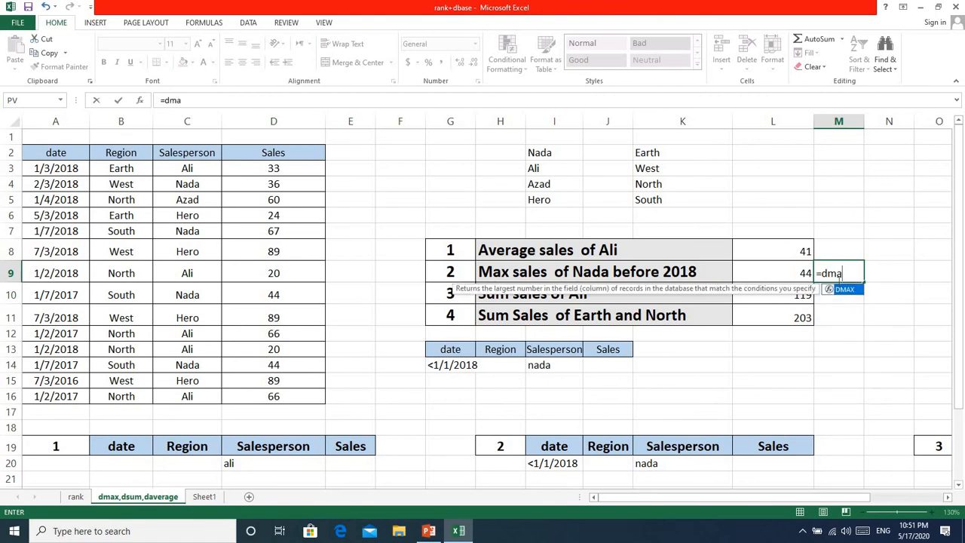
{"action": "type", "text": "x("}
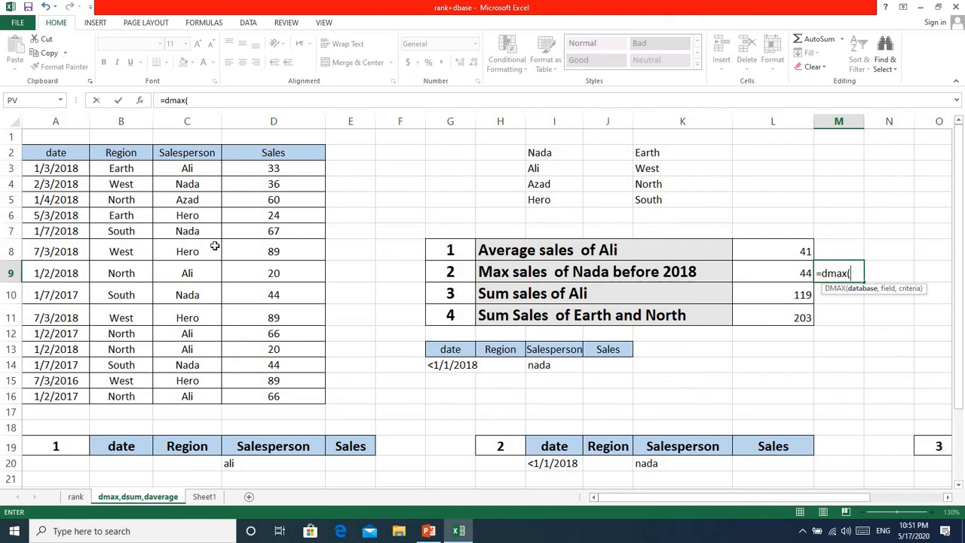
{"action": "left_click_drag", "start_coordinate": [55, 151], "coordinate": [281, 394]}
{"action": "type", "text": ","}
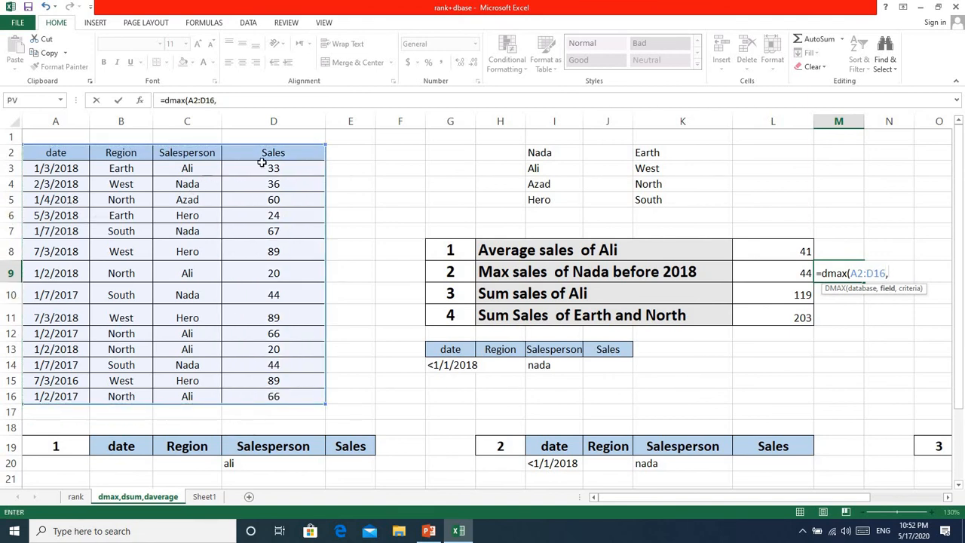
{"action": "left_click", "coordinate": [284, 151]}
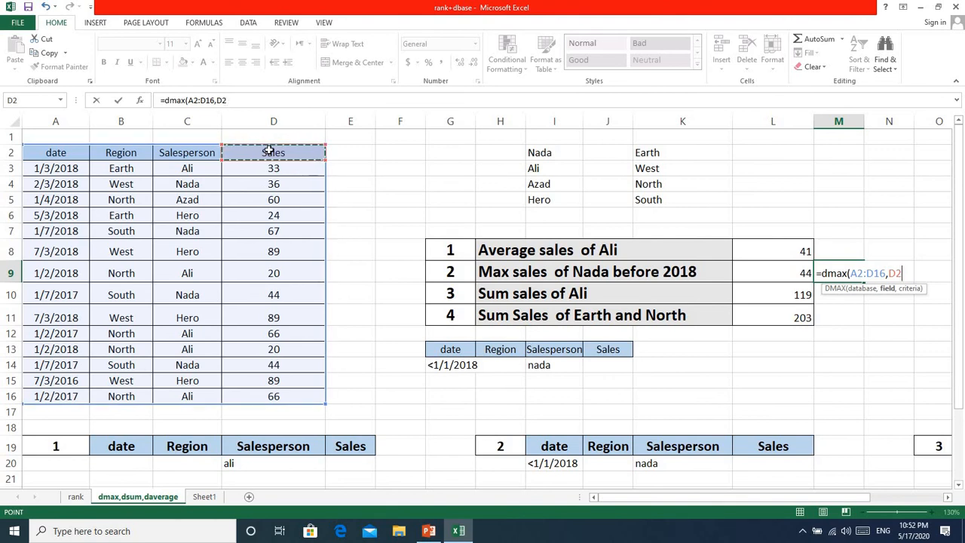
{"action": "type", "text": ","}
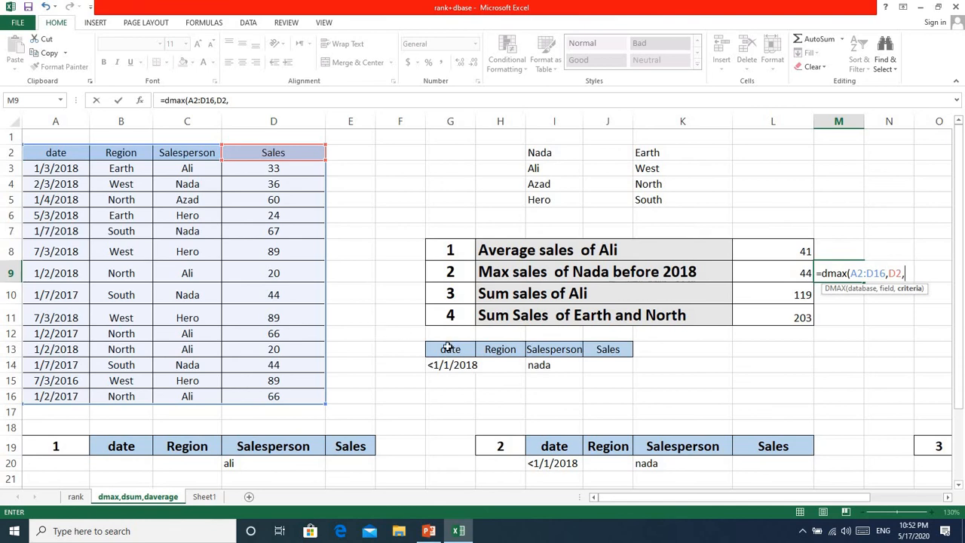
{"action": "left_click_drag", "start_coordinate": [448, 347], "coordinate": [601, 364]}
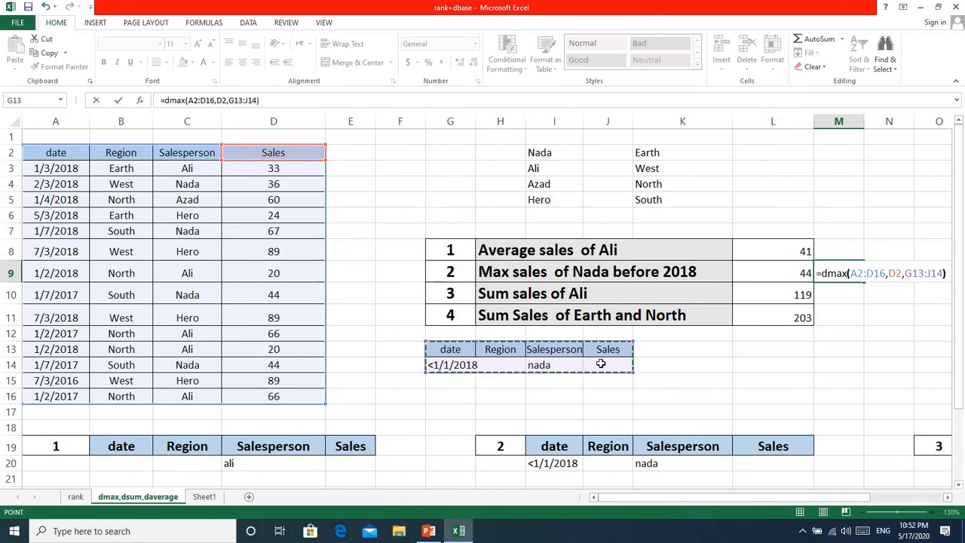
{"action": "key", "text": "Return"}
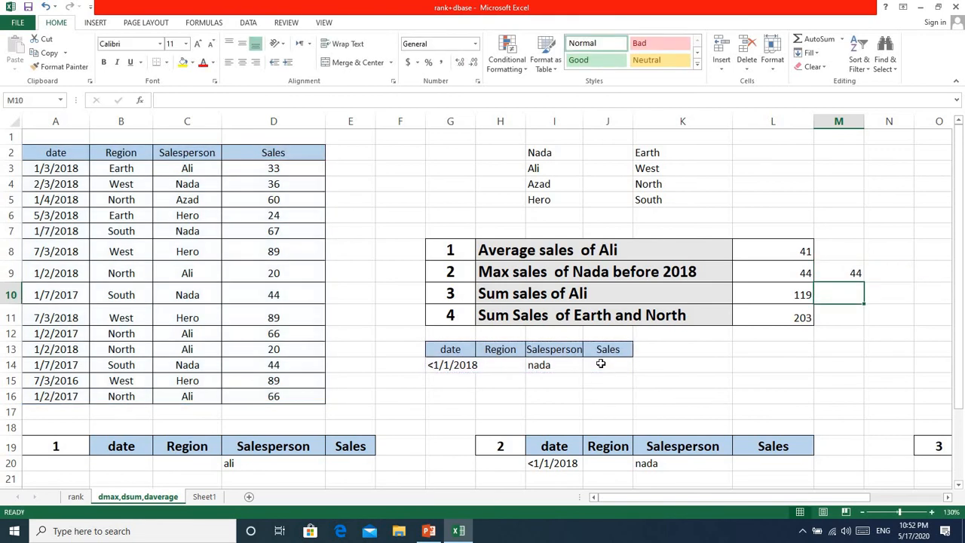
Step: Clear question 2's criteria in G14:I14 and its DMAX formula in M9
{"action": "left_click", "coordinate": [855, 269]}
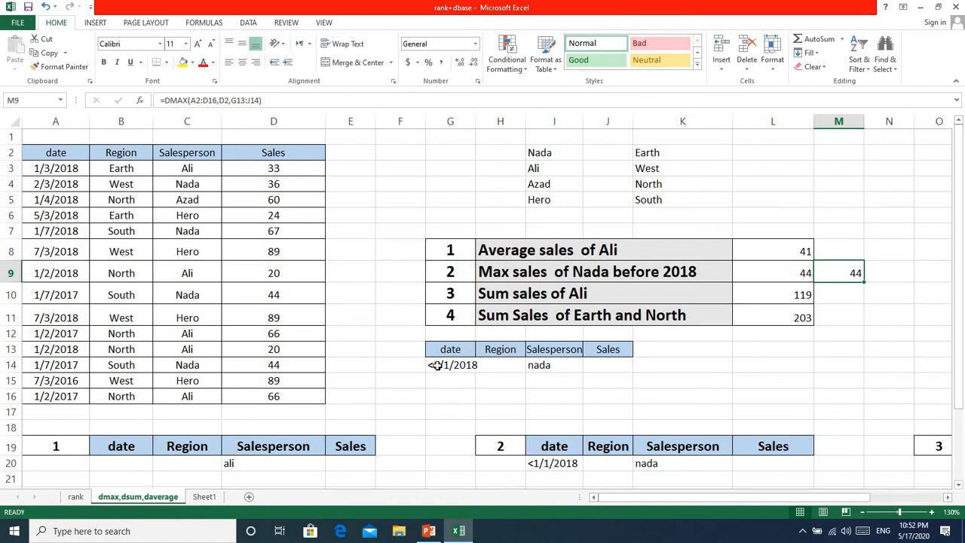
{"action": "left_click_drag", "start_coordinate": [437, 365], "coordinate": [548, 365]}
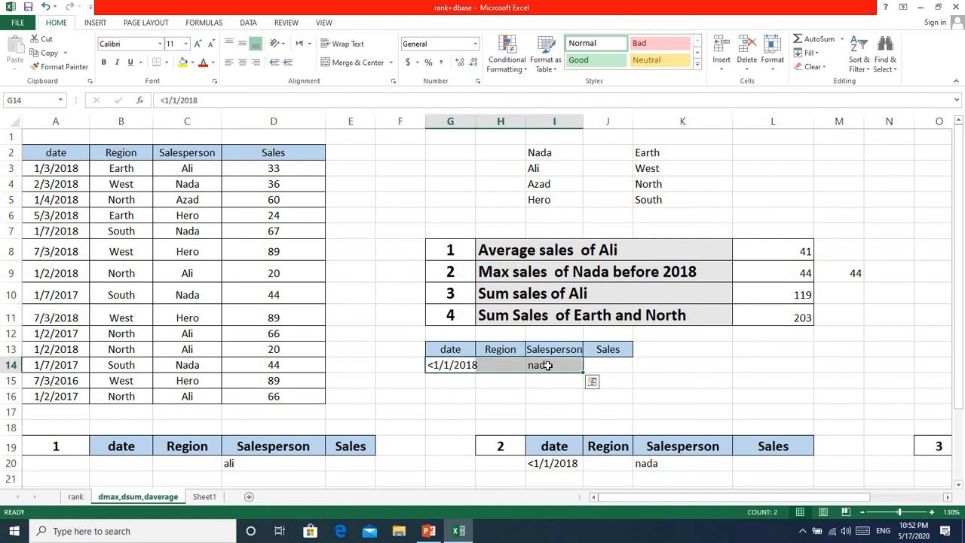
{"action": "key", "text": "Delete"}
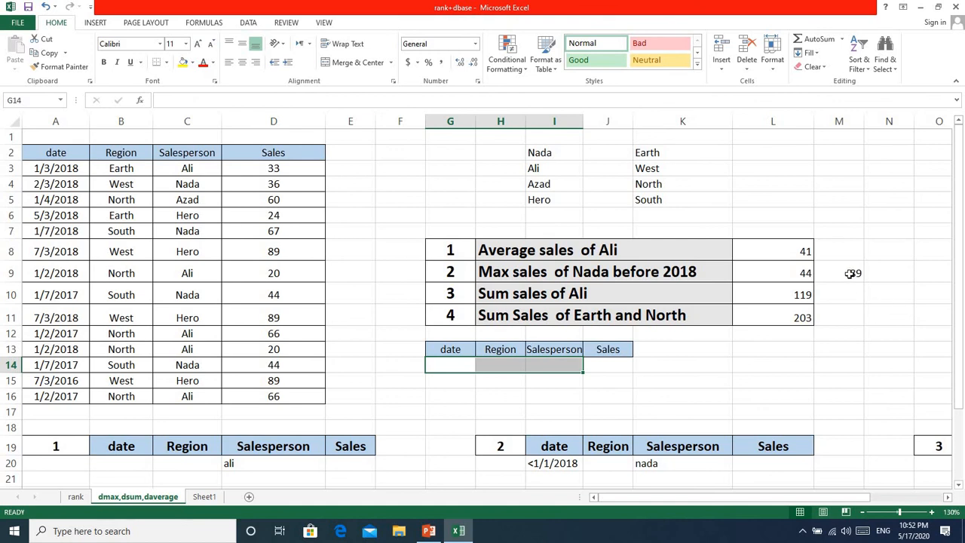
{"action": "left_click", "coordinate": [850, 274]}
{"action": "key", "text": "Delete"}
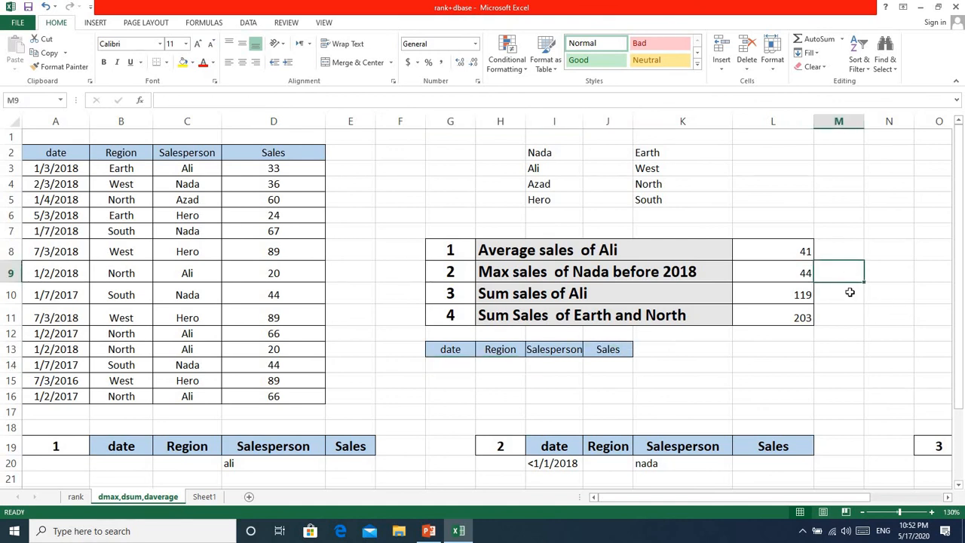
Step: Enter question 3's criterion, the salesperson's name, in I14 under the Salesperson header
{"action": "left_click_drag", "start_coordinate": [962, 250], "coordinate": [963, 326]}
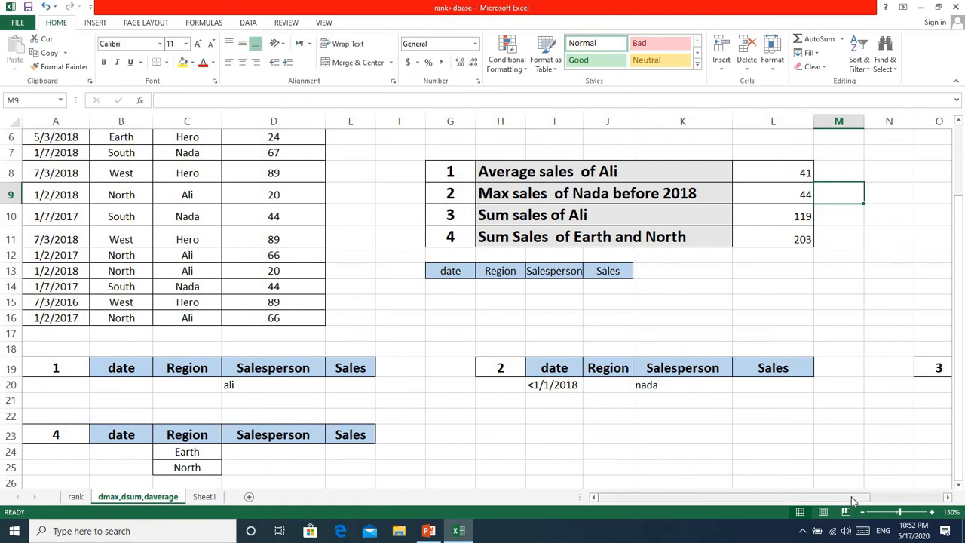
{"action": "left_click_drag", "start_coordinate": [852, 502], "coordinate": [910, 498]}
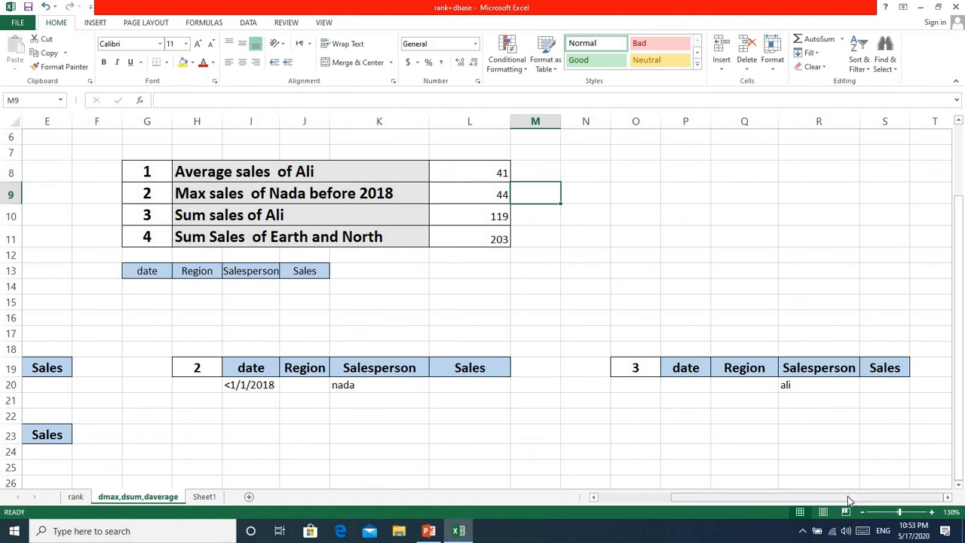
{"action": "left_click_drag", "start_coordinate": [849, 499], "coordinate": [773, 500]}
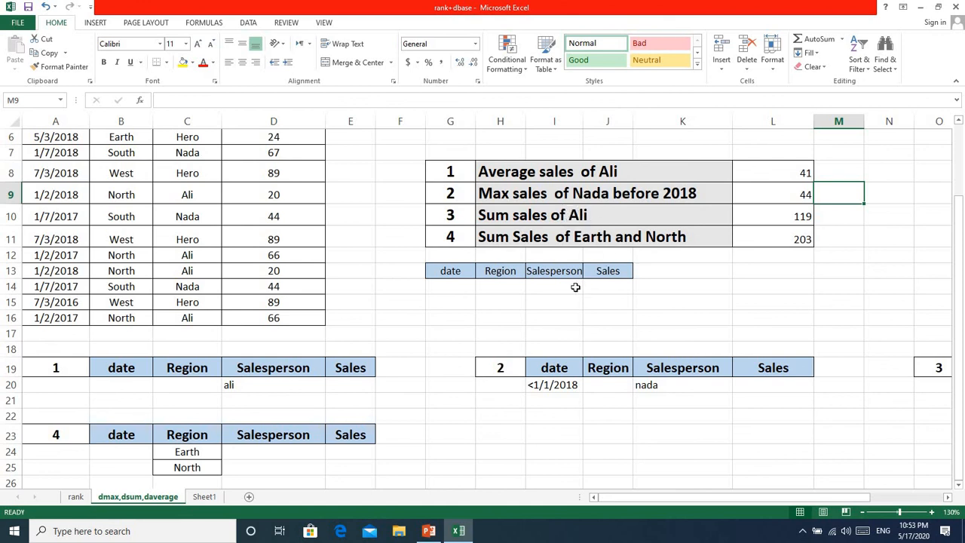
{"action": "left_click", "coordinate": [559, 286]}
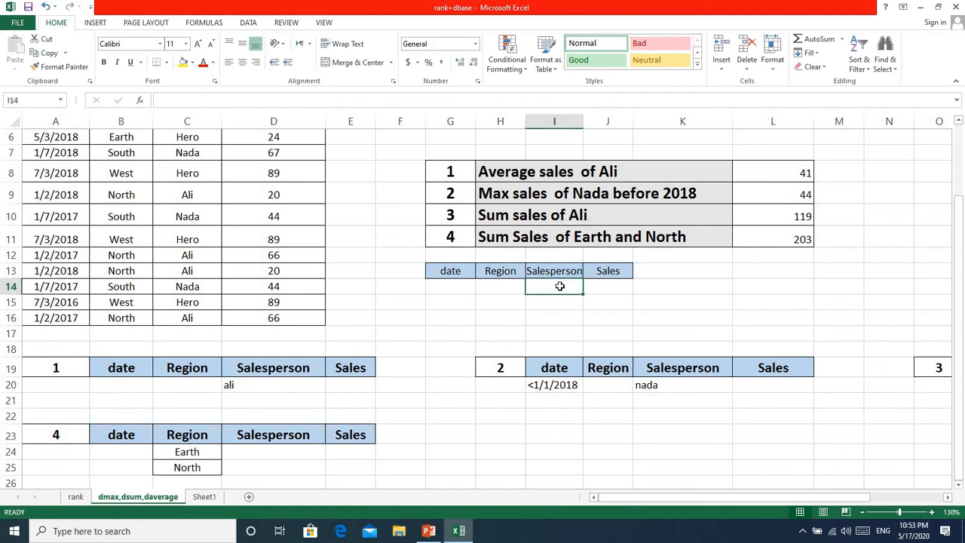
{"action": "type", "text": "ali"}
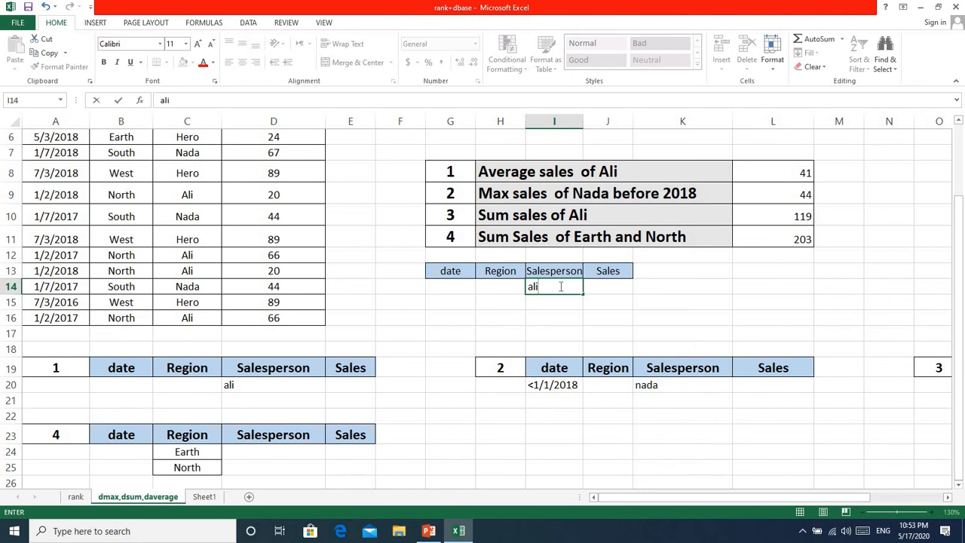
{"action": "left_click", "coordinate": [595, 313]}
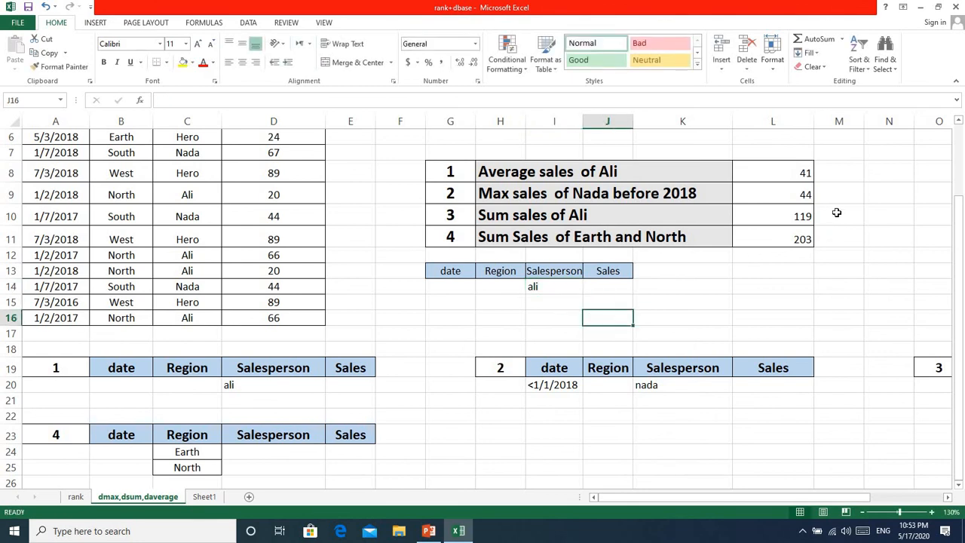
{"action": "left_click", "coordinate": [836, 212]}
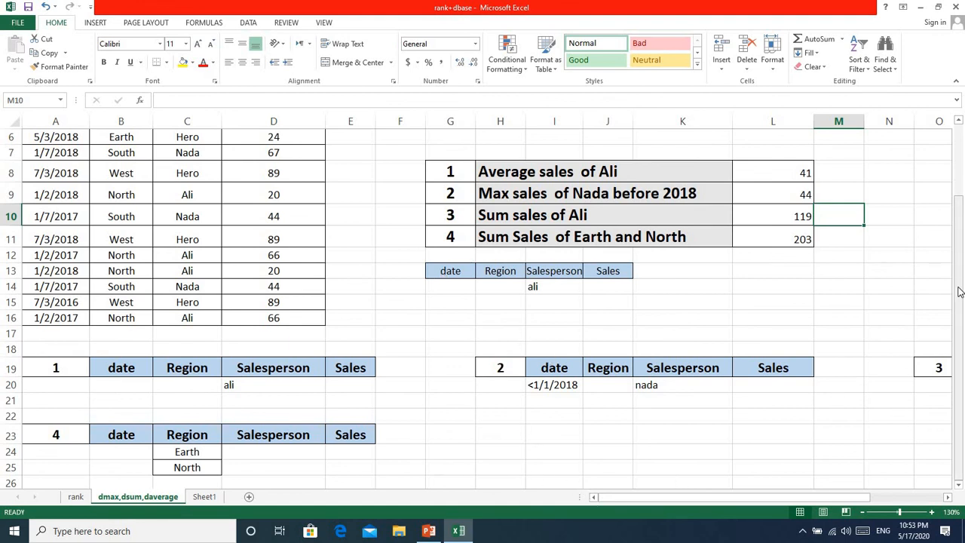
{"action": "left_click_drag", "start_coordinate": [961, 293], "coordinate": [959, 206]}
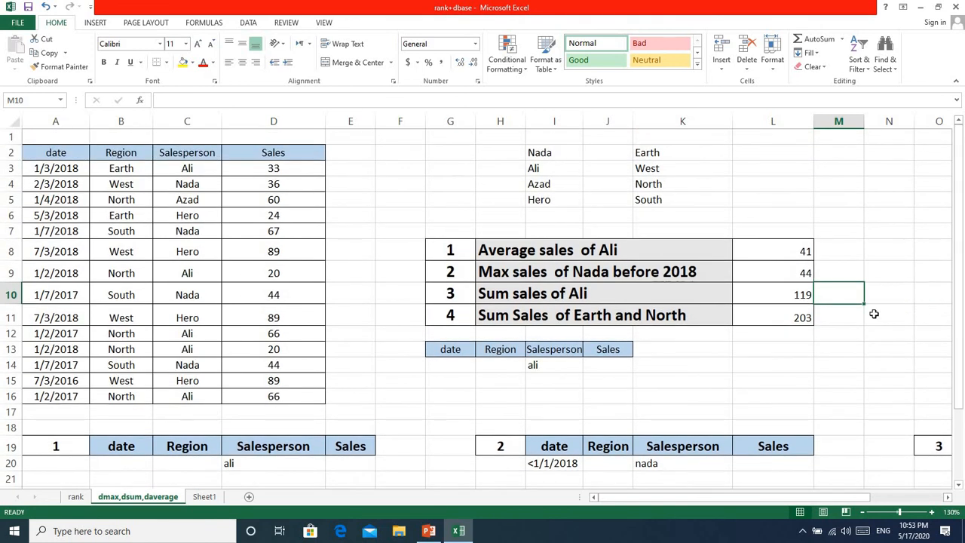
{"action": "type", "text": "="}
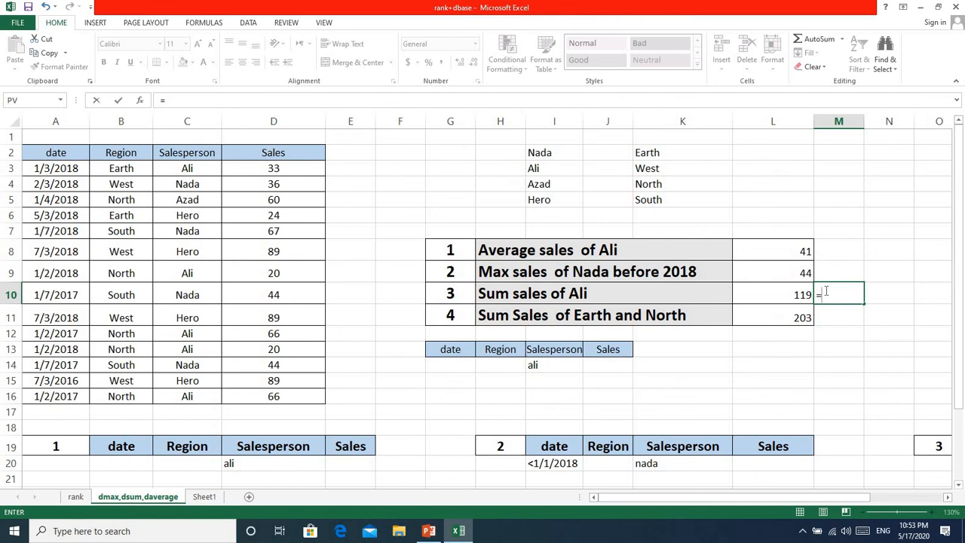
{"action": "type", "text": "dsj"}
{"action": "key", "text": "BackSpace"}
{"action": "type", "text": "um"}
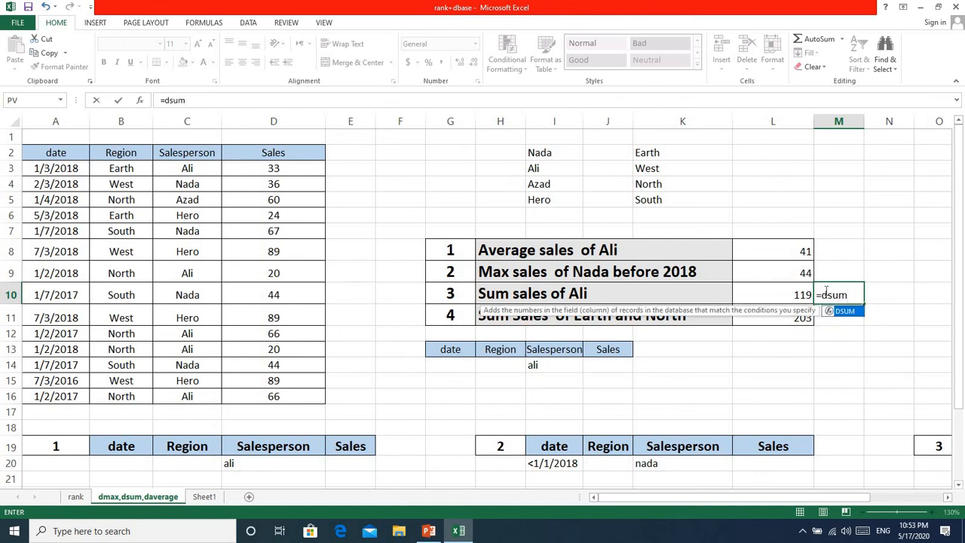
{"action": "type", "text": "("}
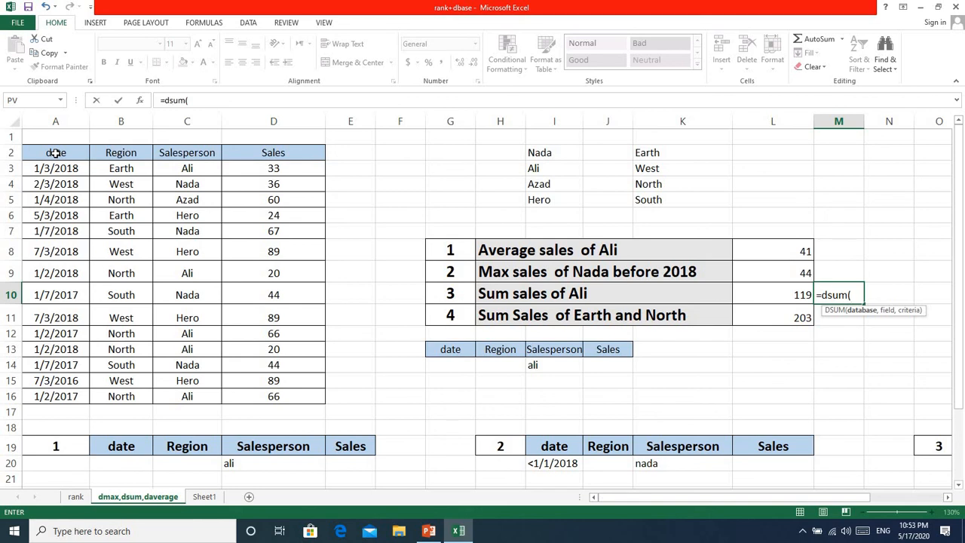
{"action": "left_click_drag", "start_coordinate": [56, 153], "coordinate": [251, 403]}
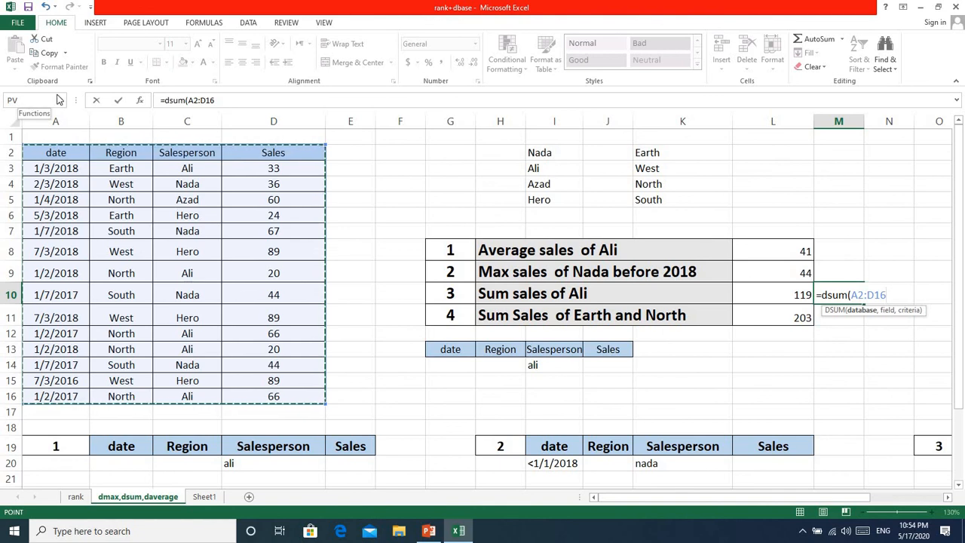
{"action": "left_click", "coordinate": [381, 213]}
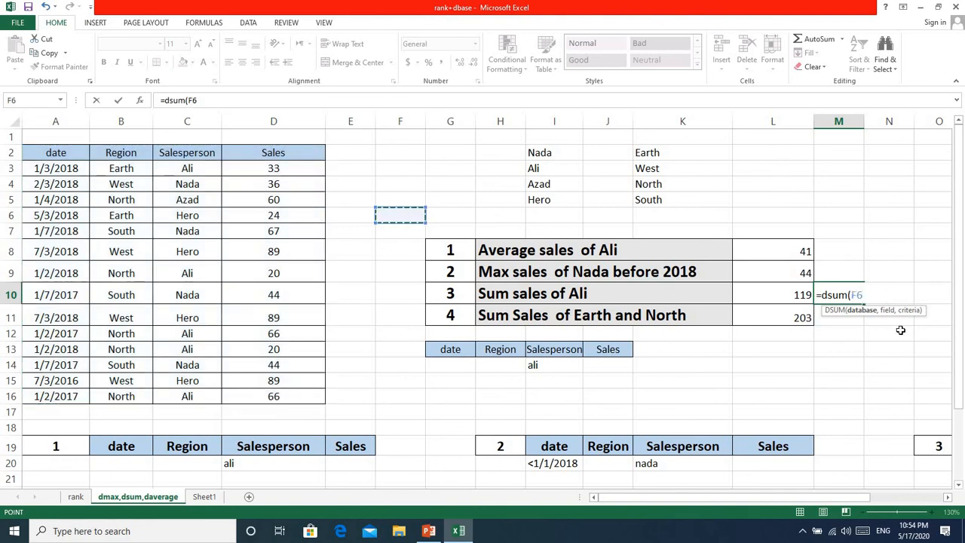
{"action": "left_click", "coordinate": [863, 295]}
{"action": "key", "text": "BackSpace"}
{"action": "key", "text": "BackSpace"}
{"action": "key", "text": "BackSpace"}
{"action": "key", "text": "BackSpace"}
{"action": "key", "text": "BackSpace"}
{"action": "key", "text": "BackSpace"}
{"action": "key", "text": "BackSpace"}
{"action": "key", "text": "BackSpace"}
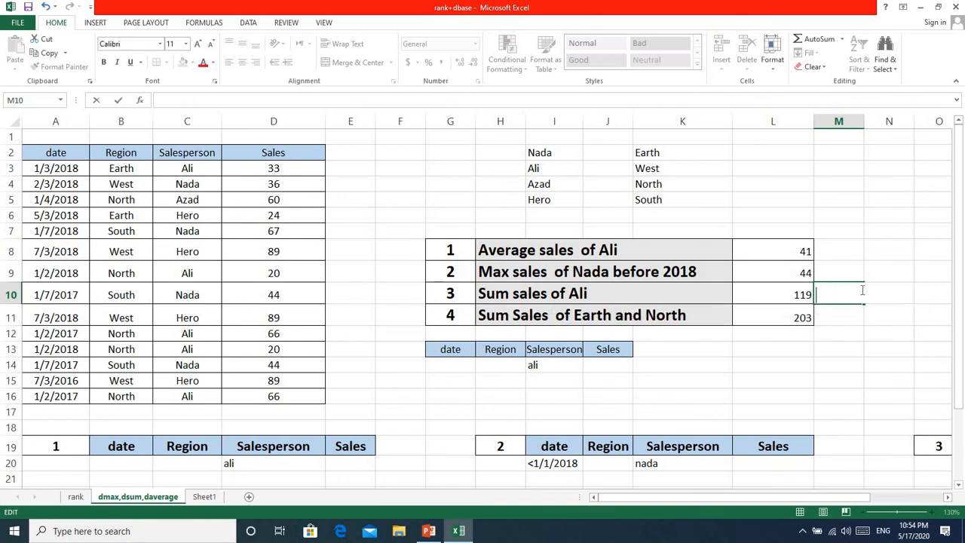
{"action": "left_click", "coordinate": [857, 332]}
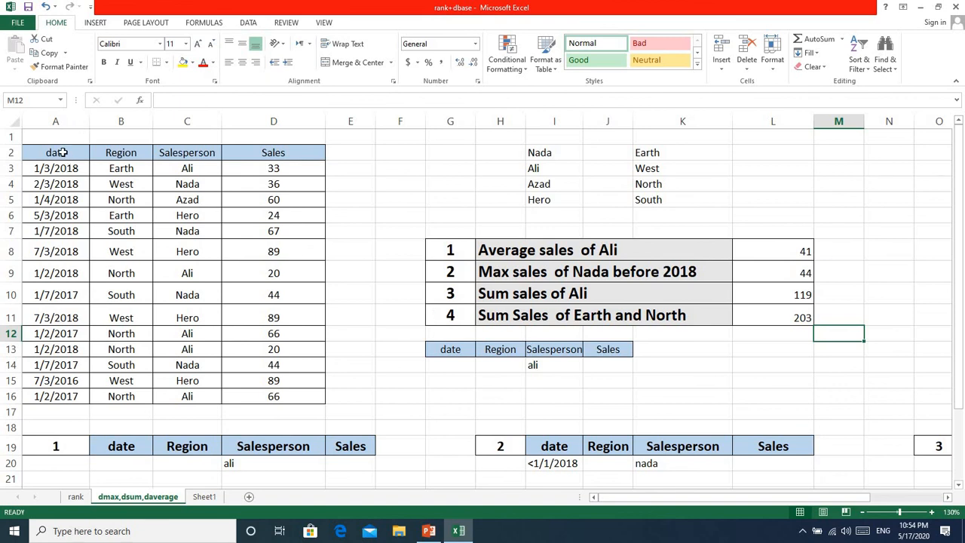
Step: Try to assign the range name mydata to the whole sales table A2:D16
{"action": "left_click_drag", "start_coordinate": [63, 153], "coordinate": [270, 400]}
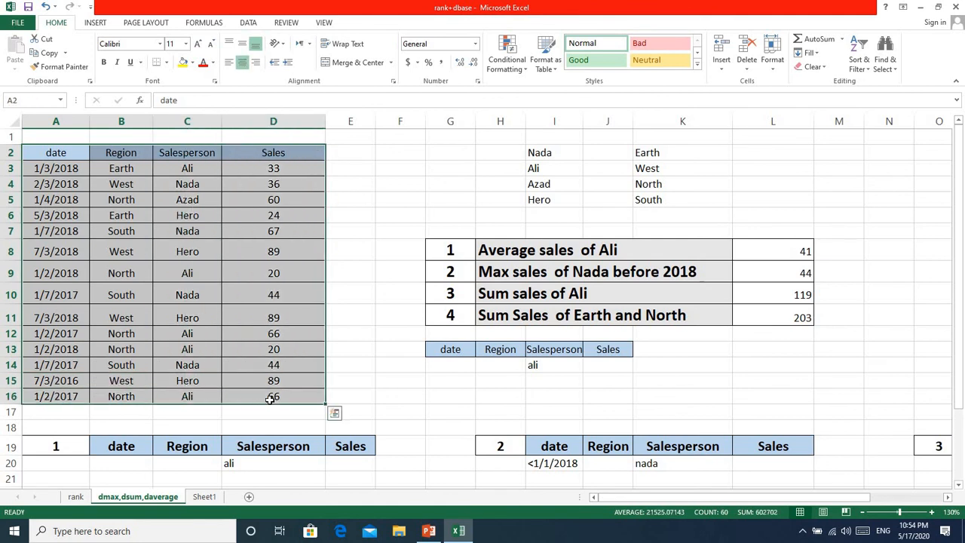
{"action": "left_click", "coordinate": [36, 100]}
{"action": "type", "text": "mydata"}
{"action": "key", "text": "Return"}
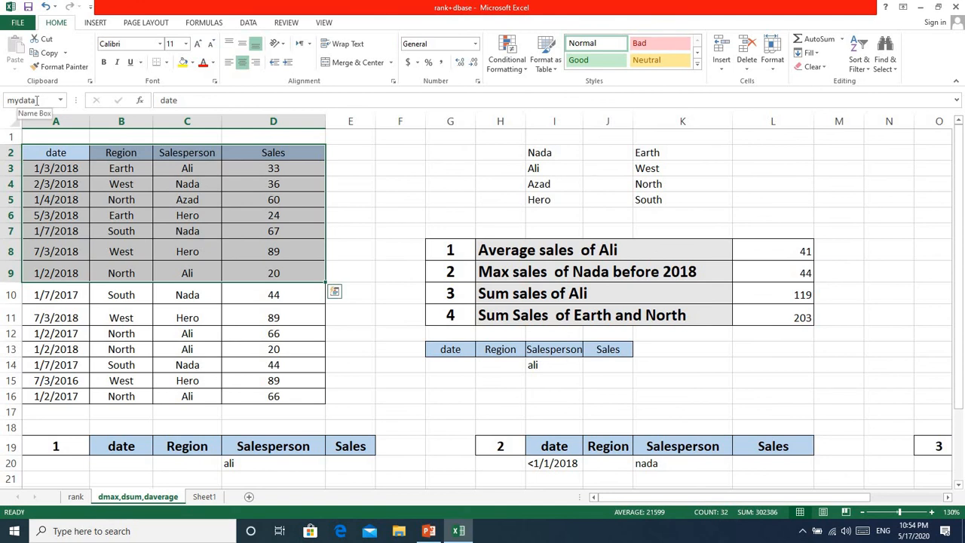
{"action": "left_click", "coordinate": [340, 214]}
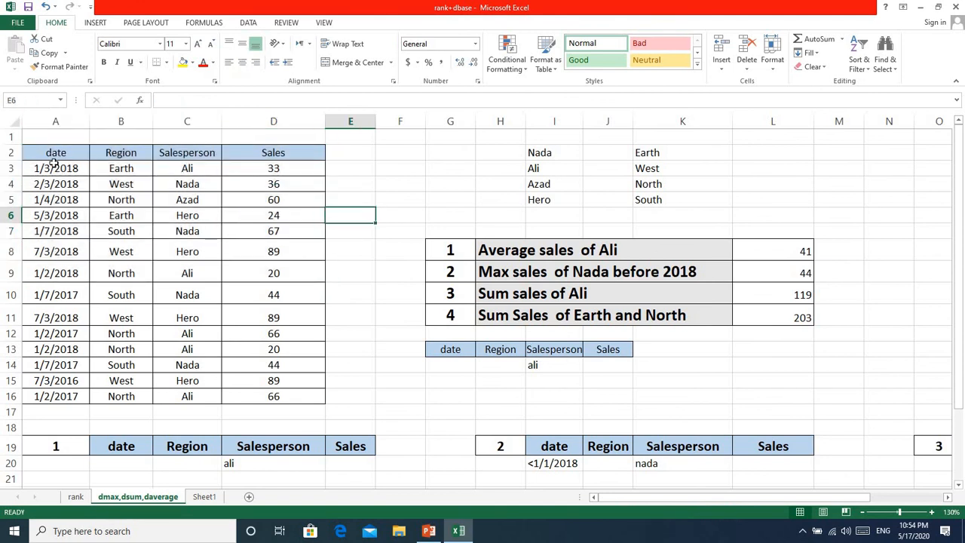
{"action": "left_click_drag", "start_coordinate": [56, 152], "coordinate": [274, 396]}
{"action": "left_click", "coordinate": [20, 98]}
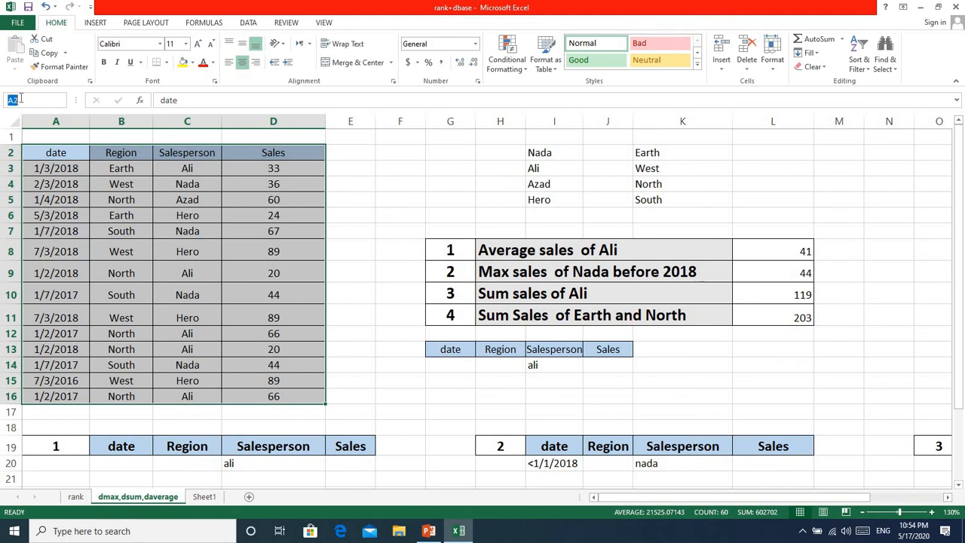
{"action": "type", "text": "mydata"}
{"action": "key", "text": "Return"}
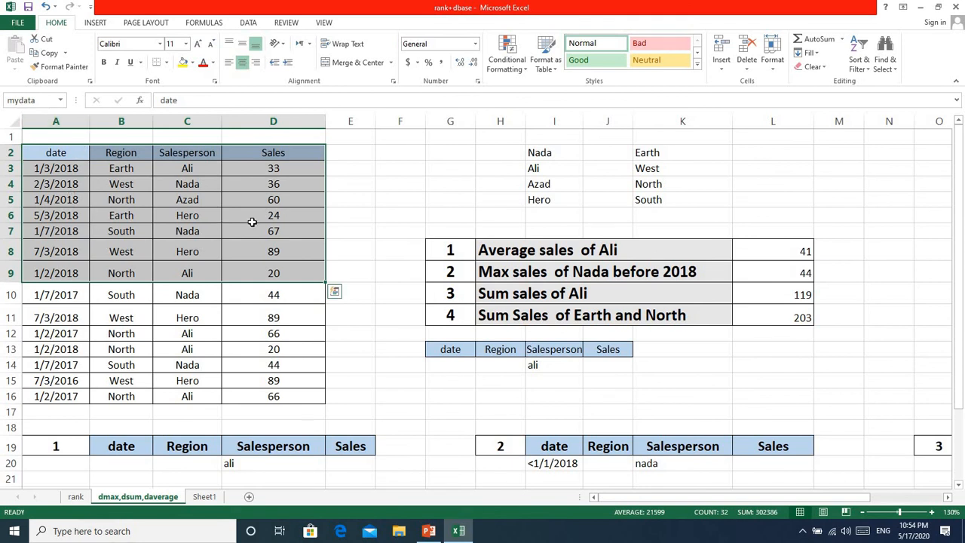